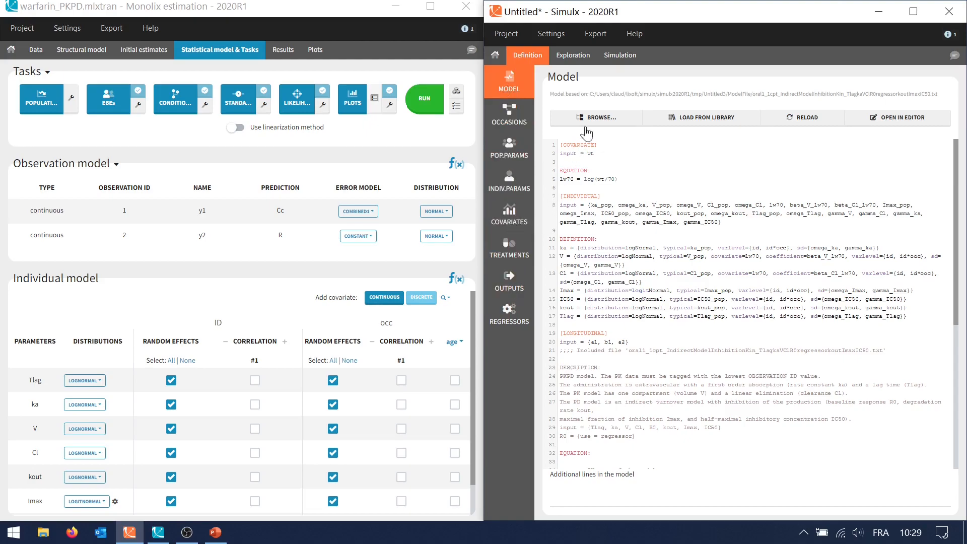
# - Look over the Simulx simulation setup and compare the full Simulx model code with Monolix's structural and statistical models
pyautogui.click(622, 59)
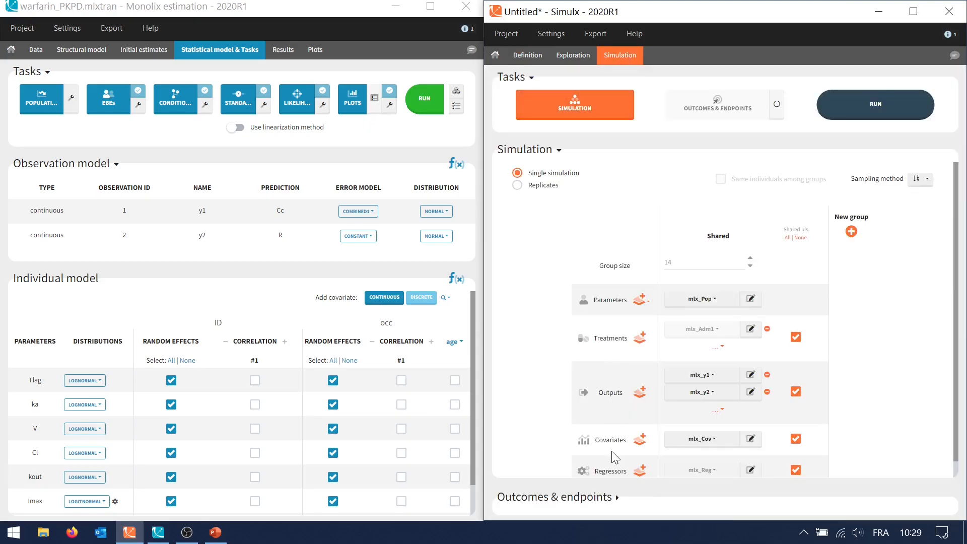
pyautogui.click(523, 56)
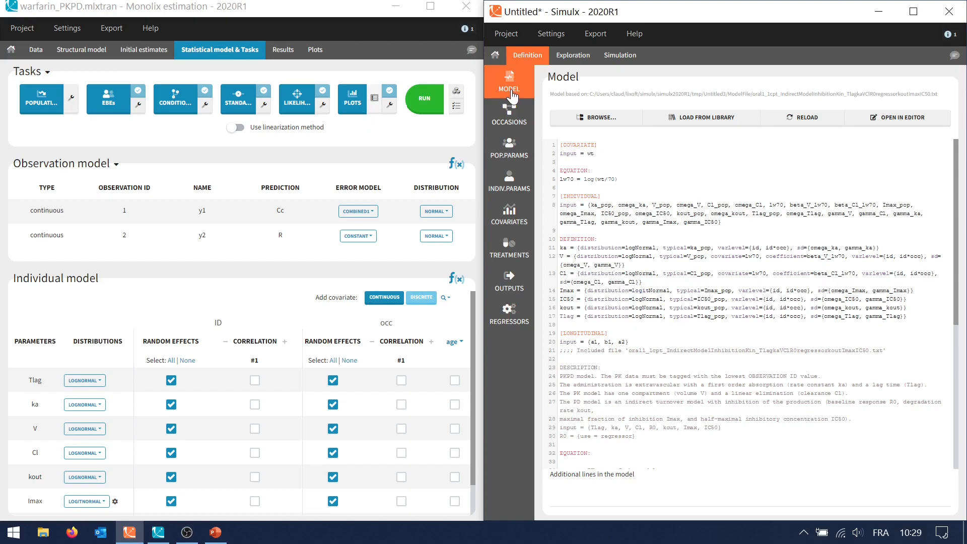
pyautogui.click(89, 56)
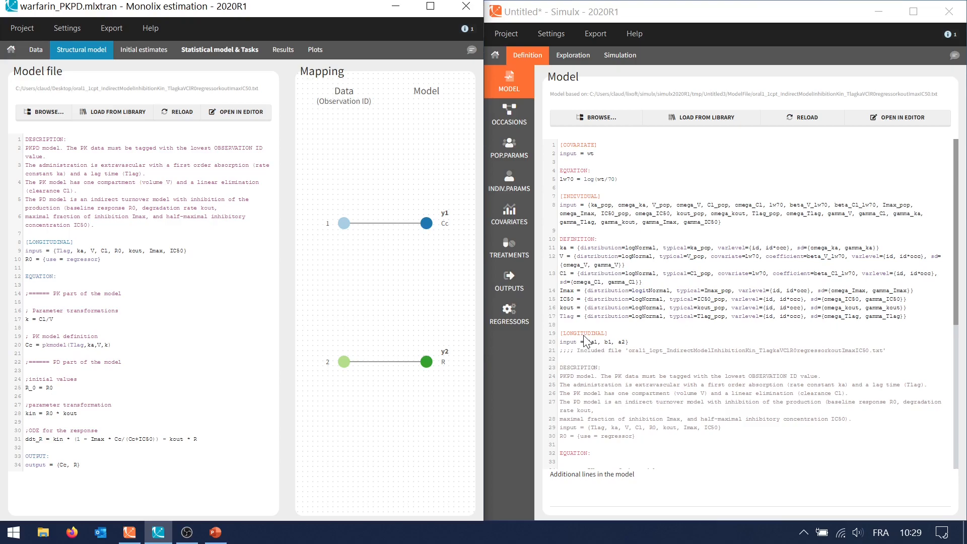
pyautogui.click(225, 57)
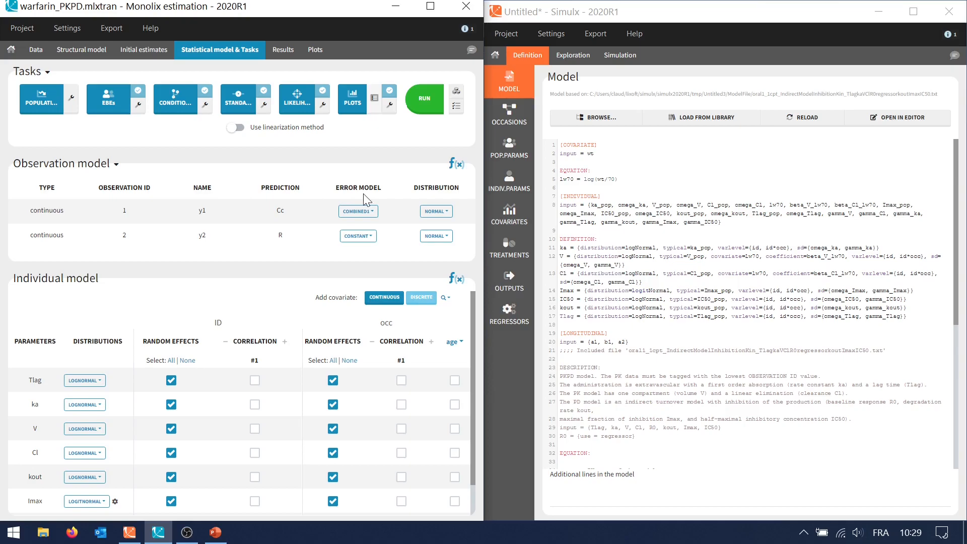
pyautogui.scroll(-7, 710, 244)
pyautogui.scroll(-1, 715, 245)
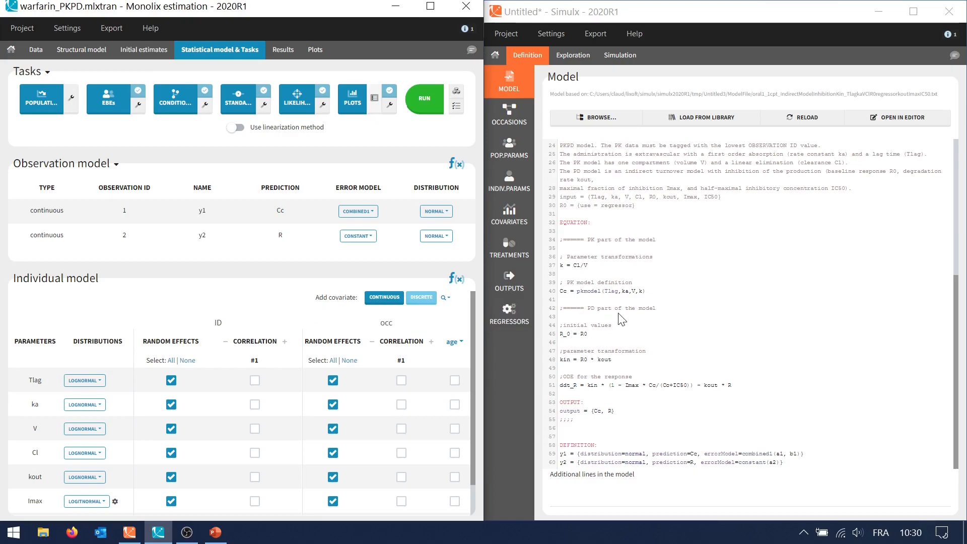
pyautogui.scroll(6, 621, 318)
pyautogui.scroll(3, 622, 319)
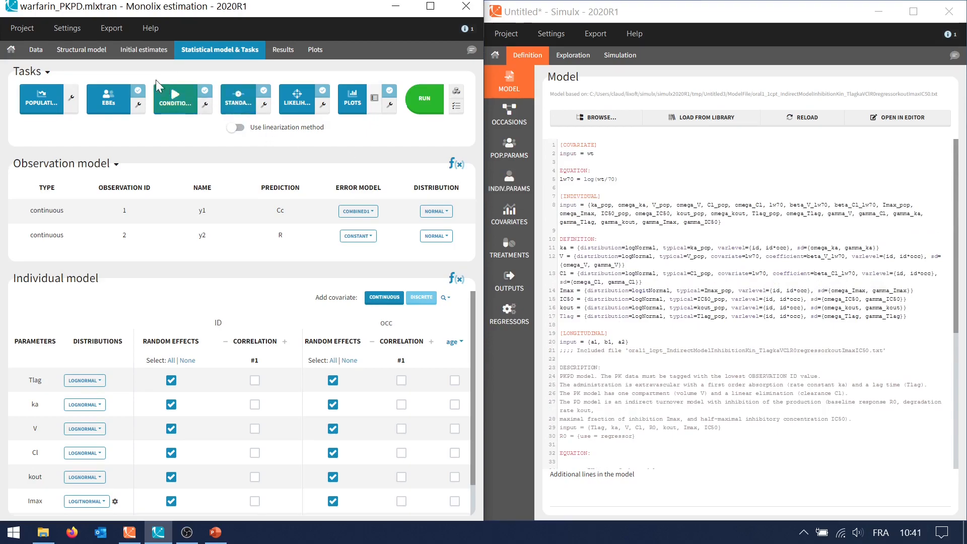
# - Compare the occasion column of the Monolix data set with the occasions defined in Simulx
pyautogui.click(36, 50)
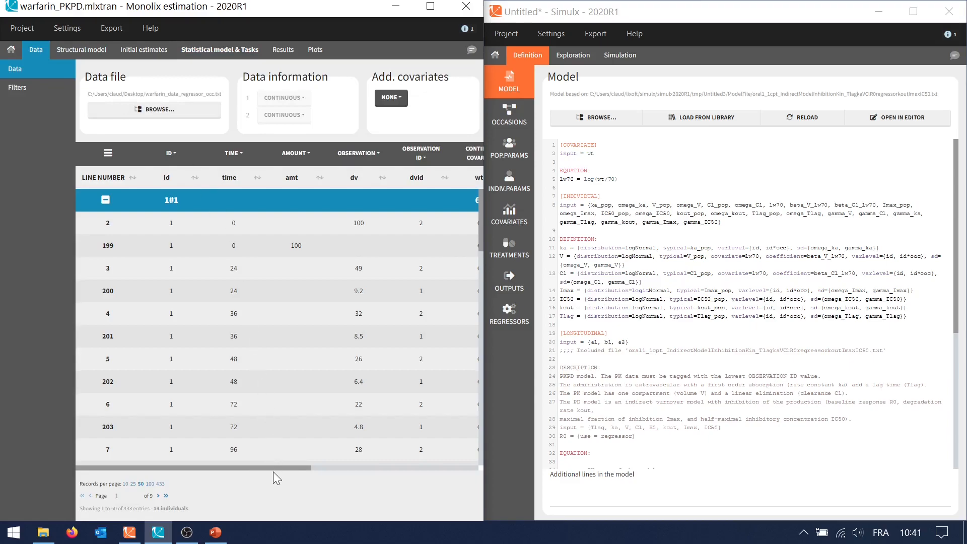
pyautogui.moveTo(273, 468); pyautogui.dragTo(483, 473)
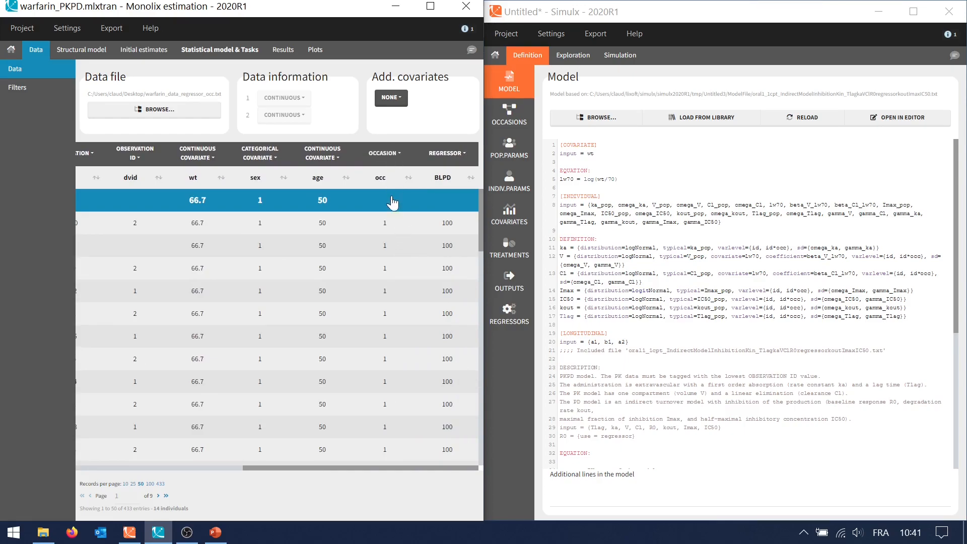
pyautogui.scroll(-2, 391, 213)
pyautogui.scroll(-5, 390, 214)
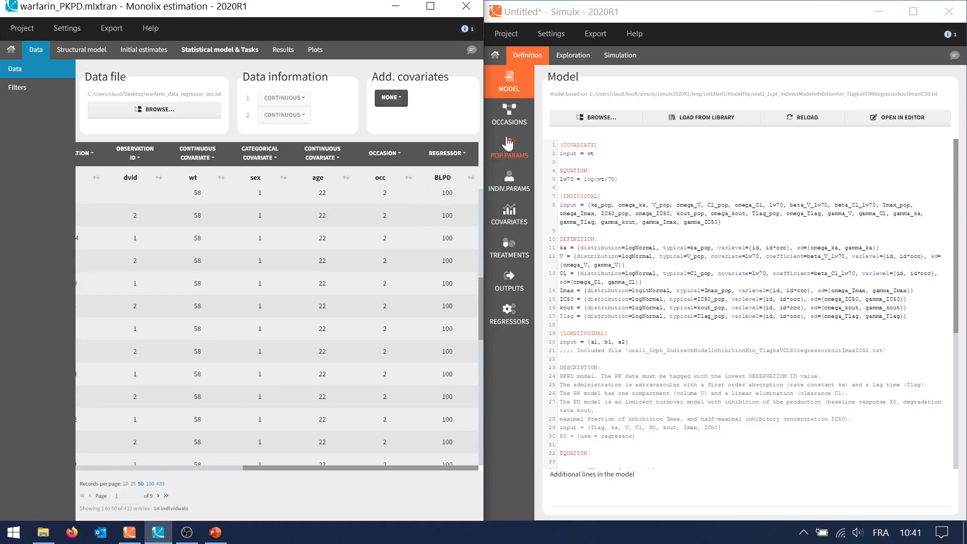
pyautogui.click(525, 122)
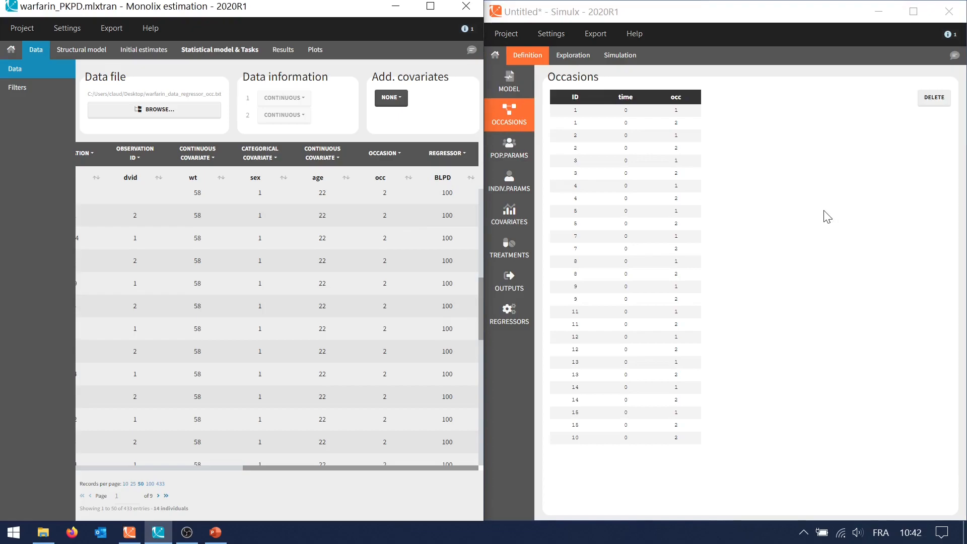
# - Compare the population parameter estimates in Monolix with the values of the mlx_Pop element in Simulx
pyautogui.click(288, 53)
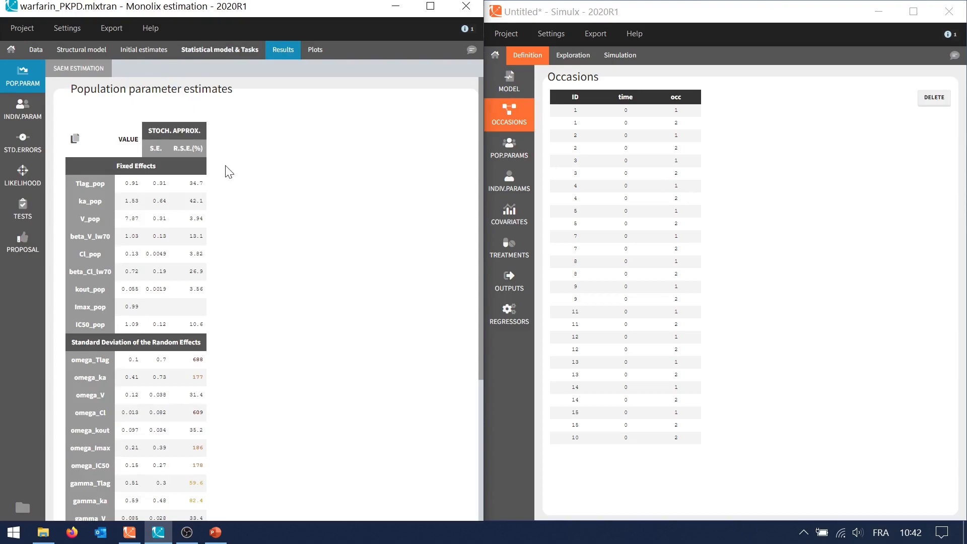
pyautogui.click(506, 150)
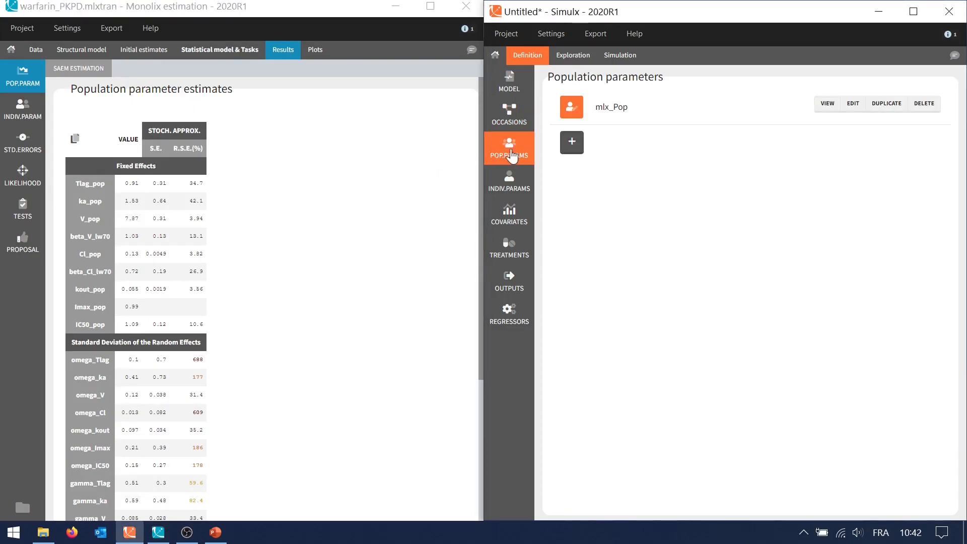
pyautogui.click(832, 104)
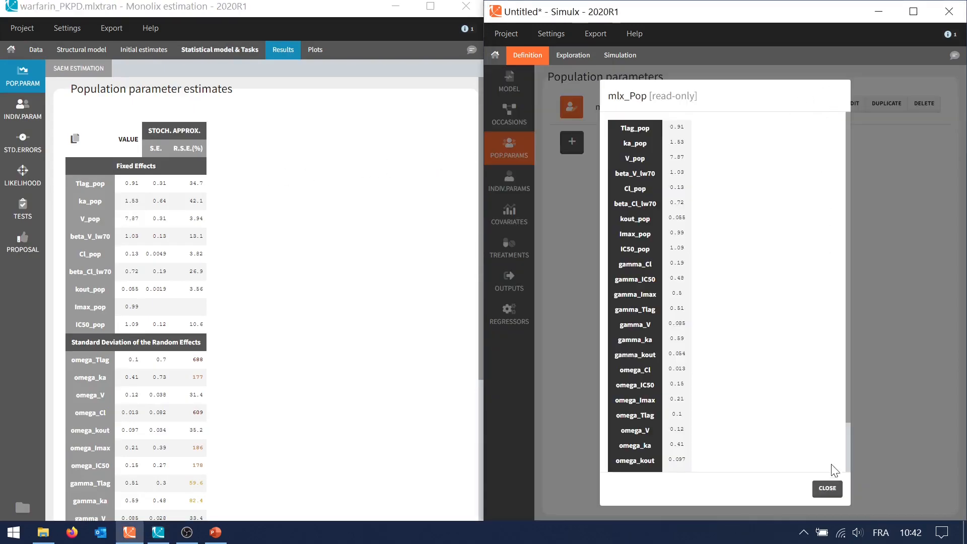
pyautogui.click(827, 488)
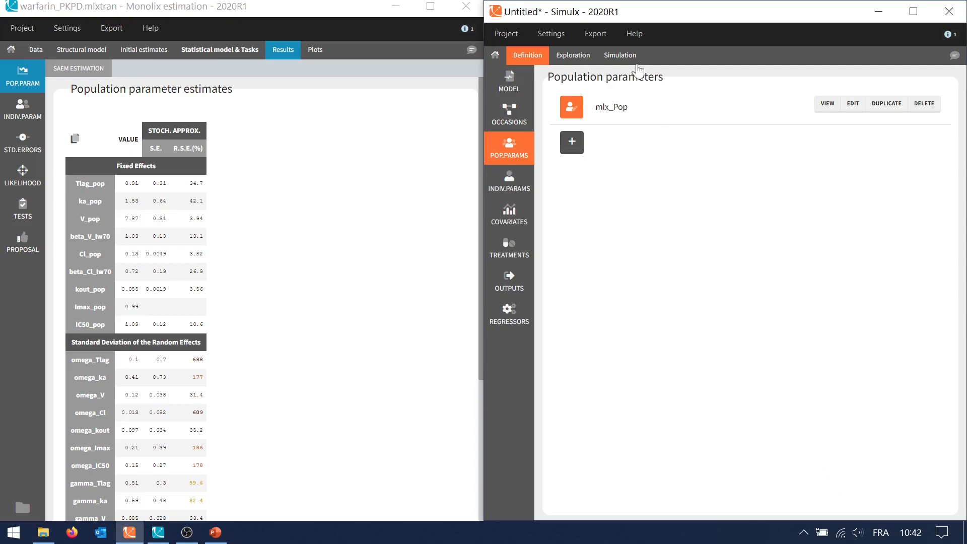
# - Check which parameter elements are available for the simulation's shared group, and return to the definitions
pyautogui.click(632, 61)
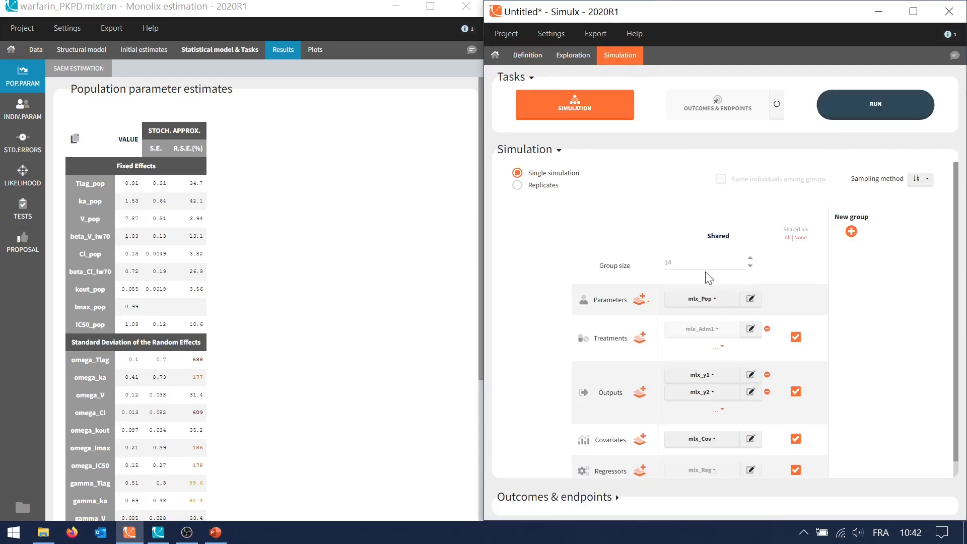
pyautogui.click(718, 308)
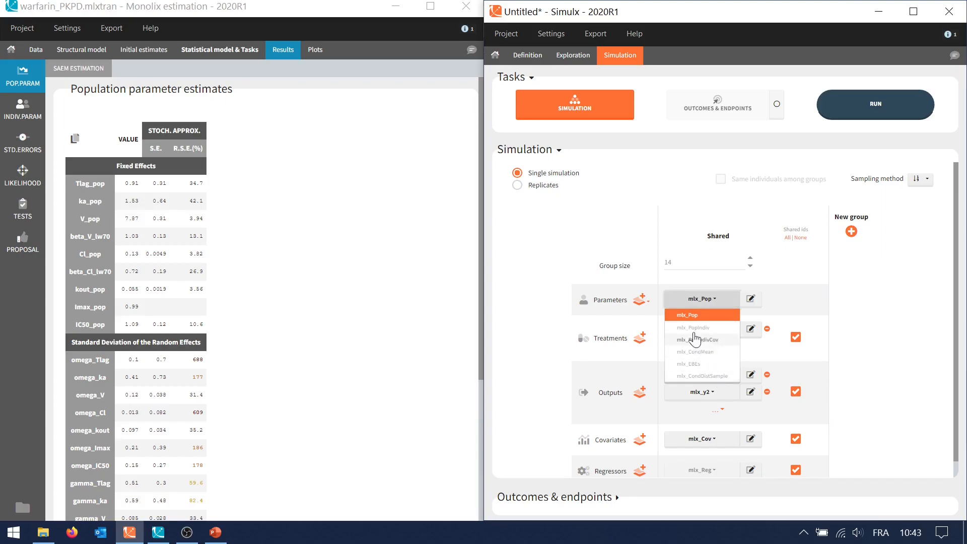
pyautogui.click(527, 57)
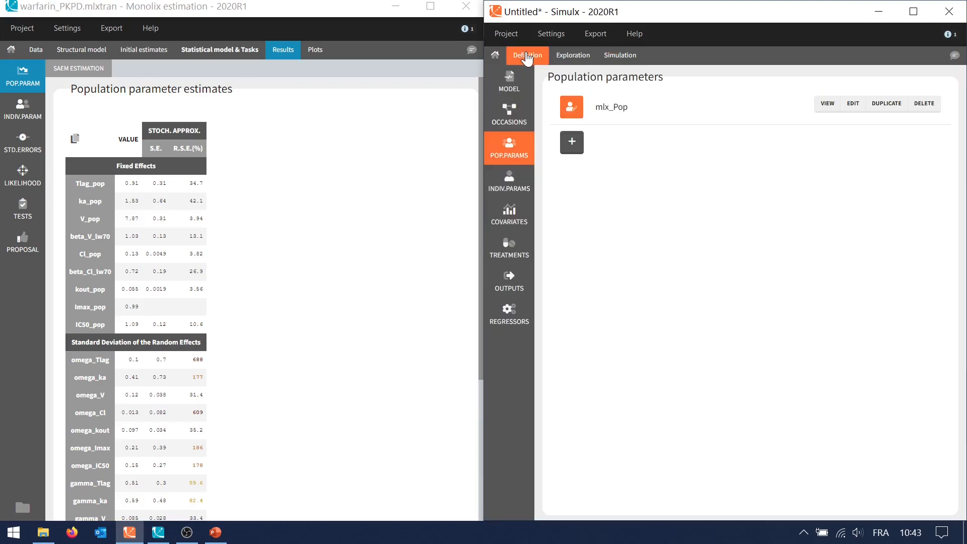
# - Inspect the values of the individual parameter element mlx_PopIndiv and close its read-only view
pyautogui.click(524, 189)
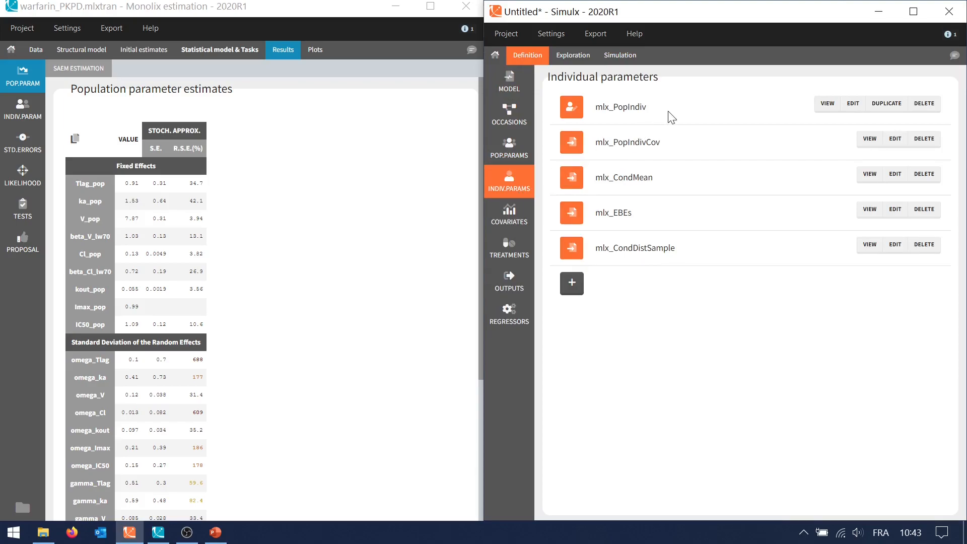
pyautogui.click(827, 104)
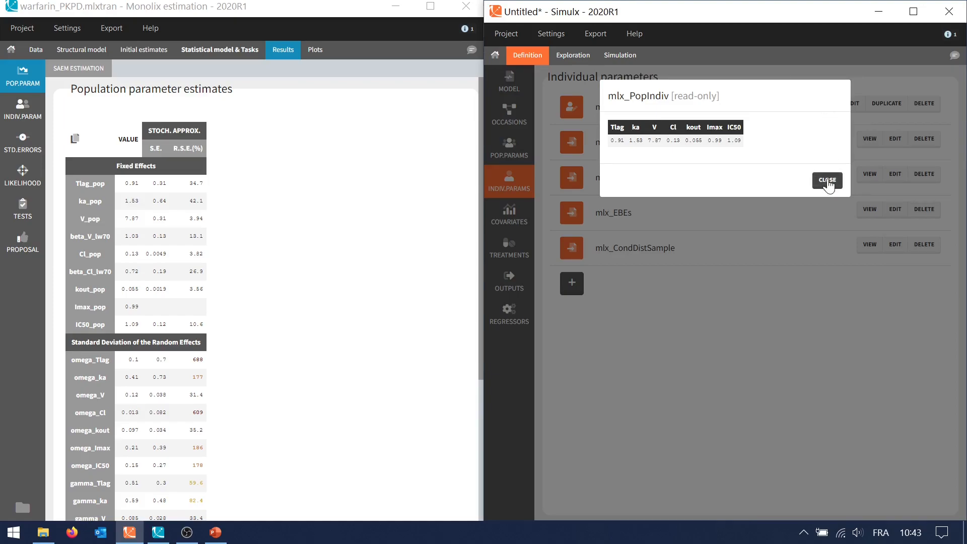
pyautogui.click(827, 181)
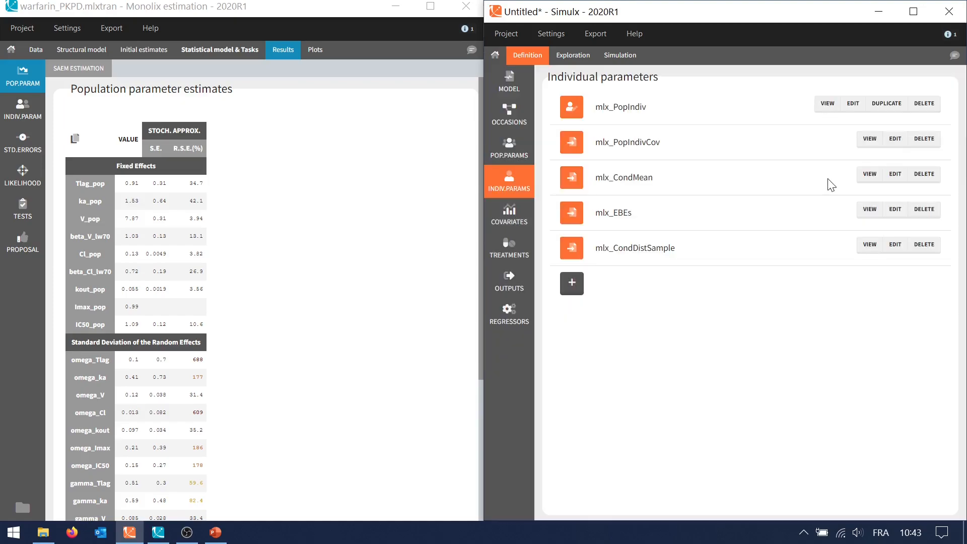
# - Compare the values of mlx_PopIndivCov with the covariate effects selected in the Monolix individual model
pyautogui.click(867, 143)
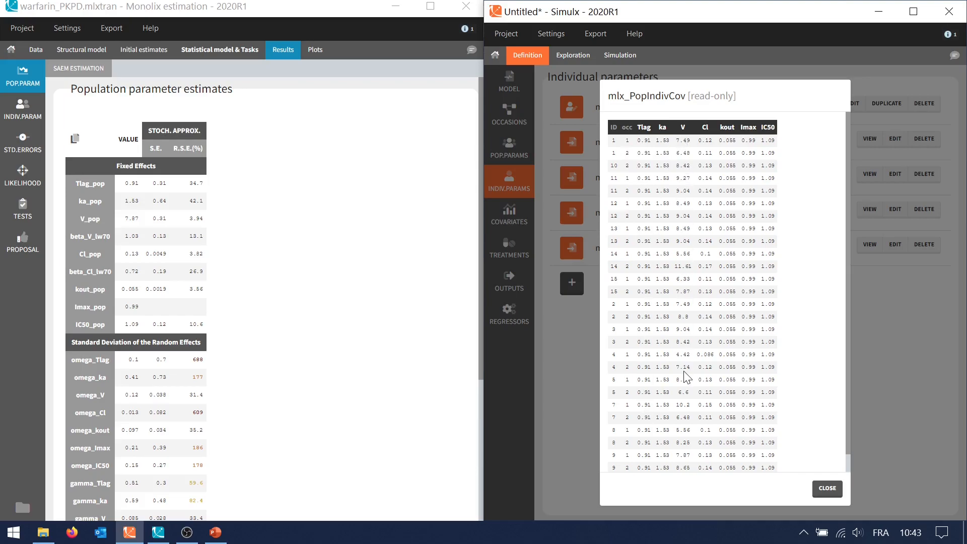
pyautogui.click(220, 50)
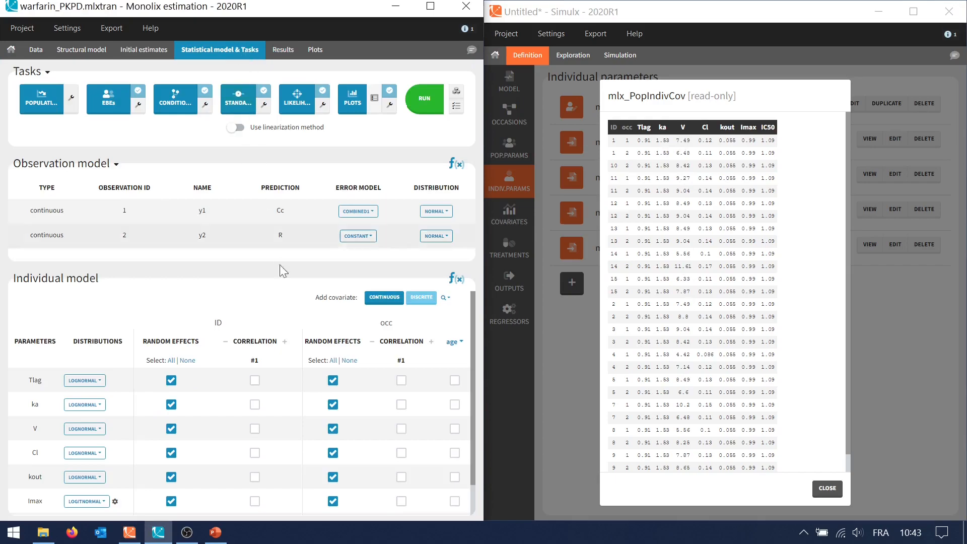
pyautogui.scroll(-1, 329, 439)
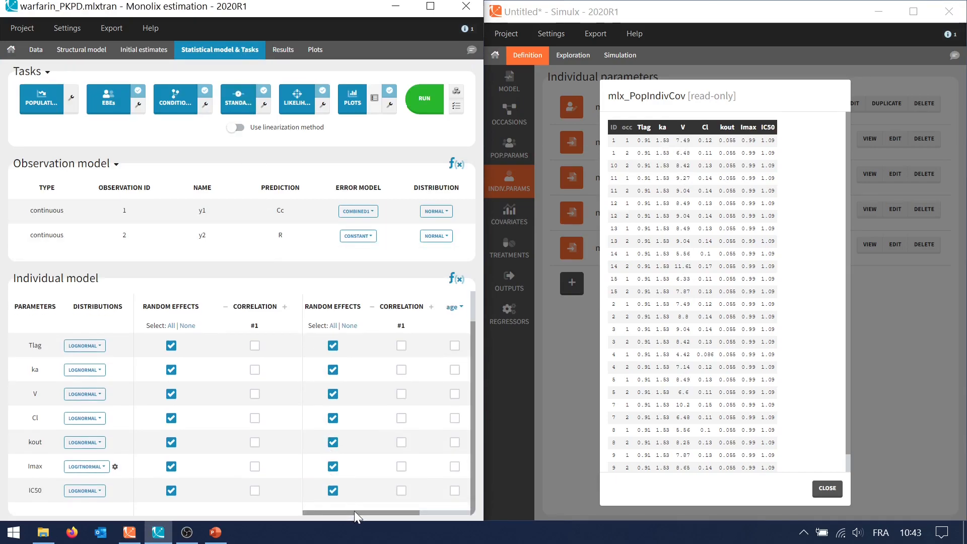
pyautogui.moveTo(354, 511); pyautogui.dragTo(425, 513)
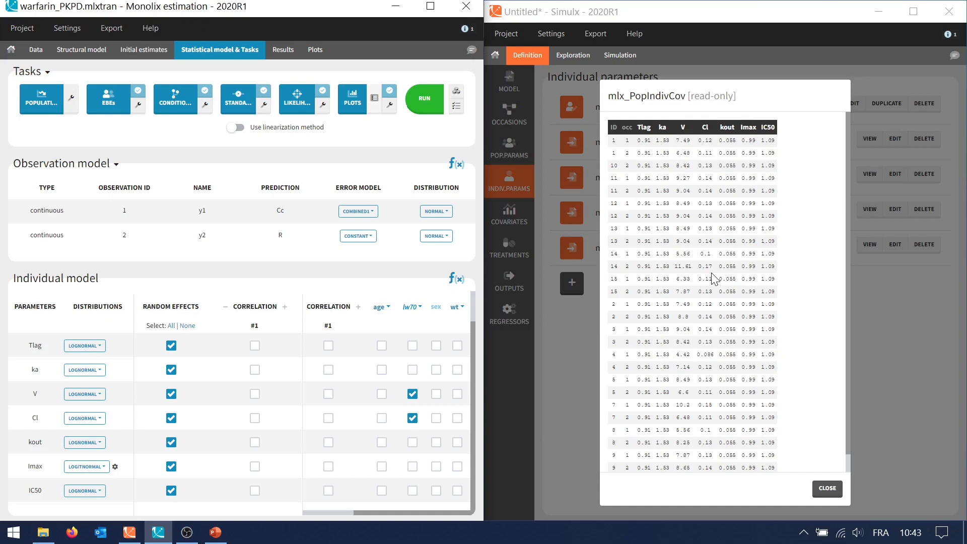
pyautogui.click(827, 489)
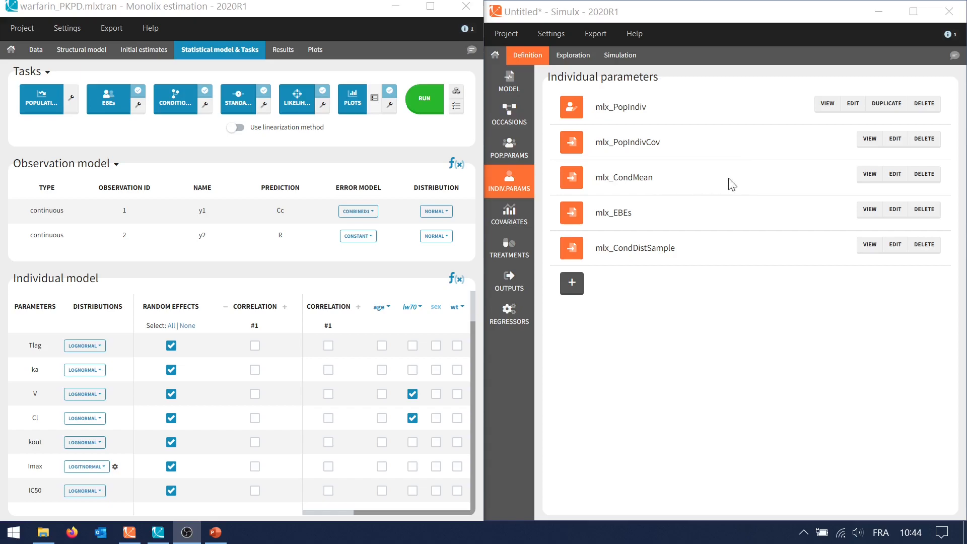
# - Compare the values of mlx_CondMean with the conditional mean results per individual in Monolix
pyautogui.click(861, 175)
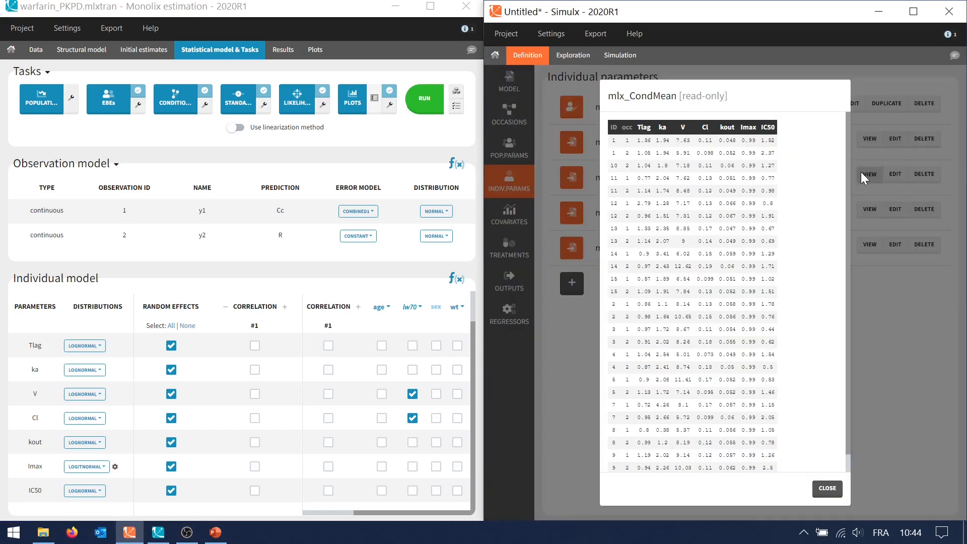
pyautogui.click(292, 56)
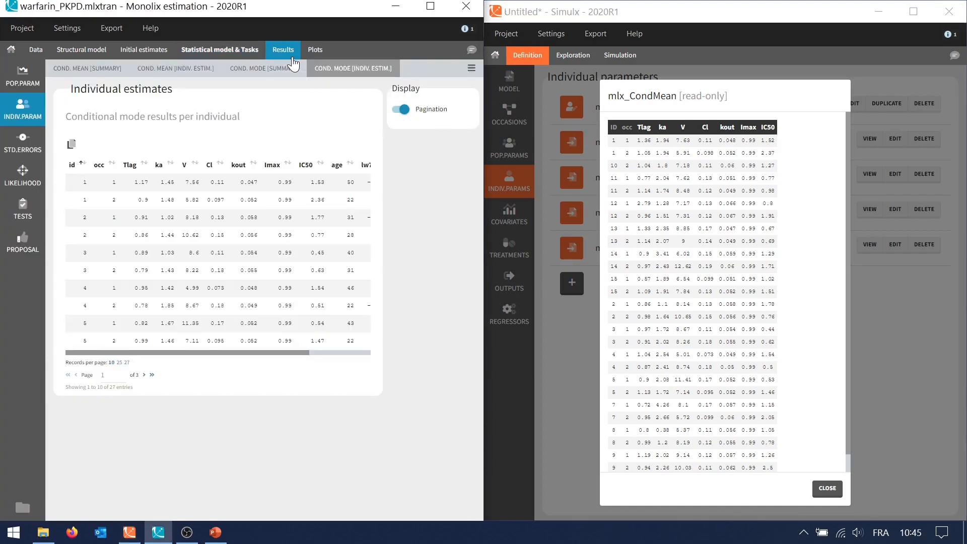
pyautogui.click(204, 71)
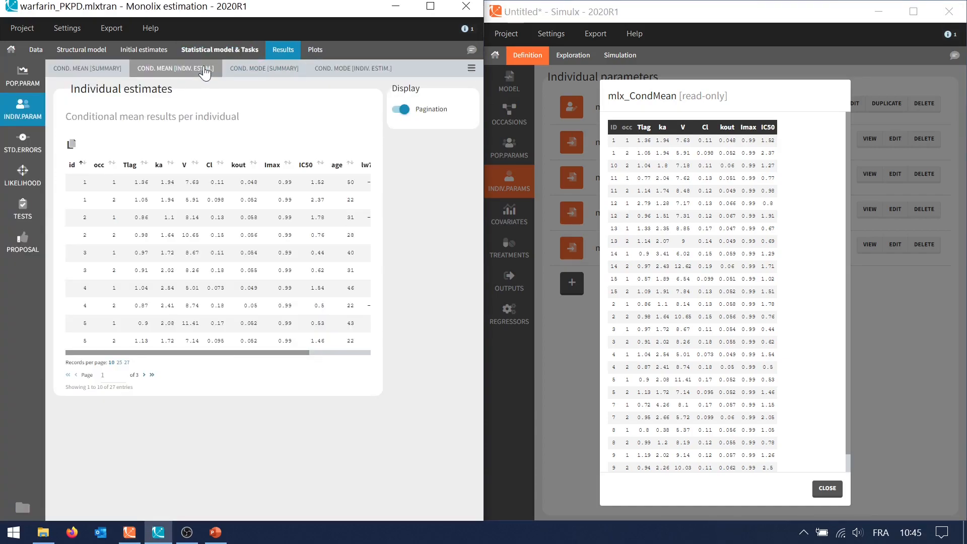
pyautogui.click(826, 488)
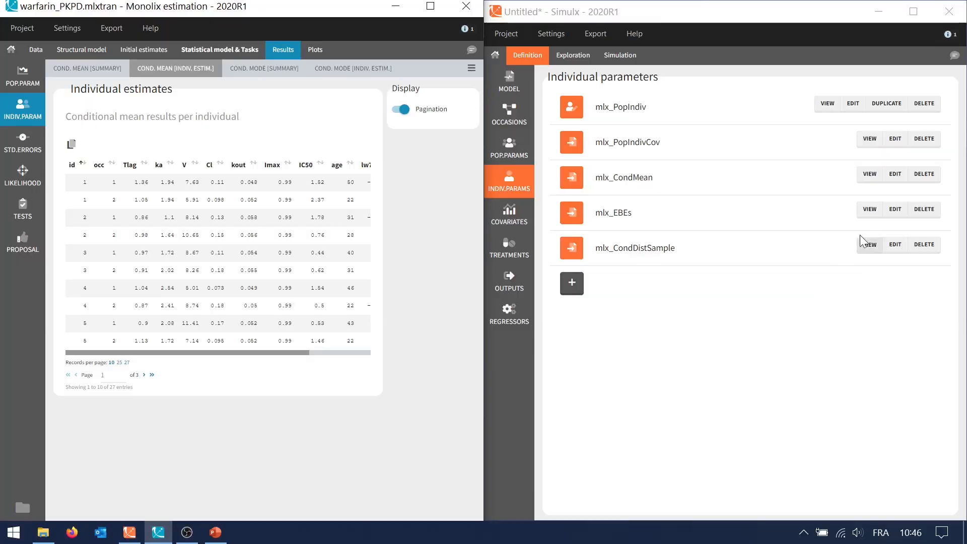
# - Compare the values of mlx_EBEs with the conditional mode results per individual in Monolix
pyautogui.click(870, 211)
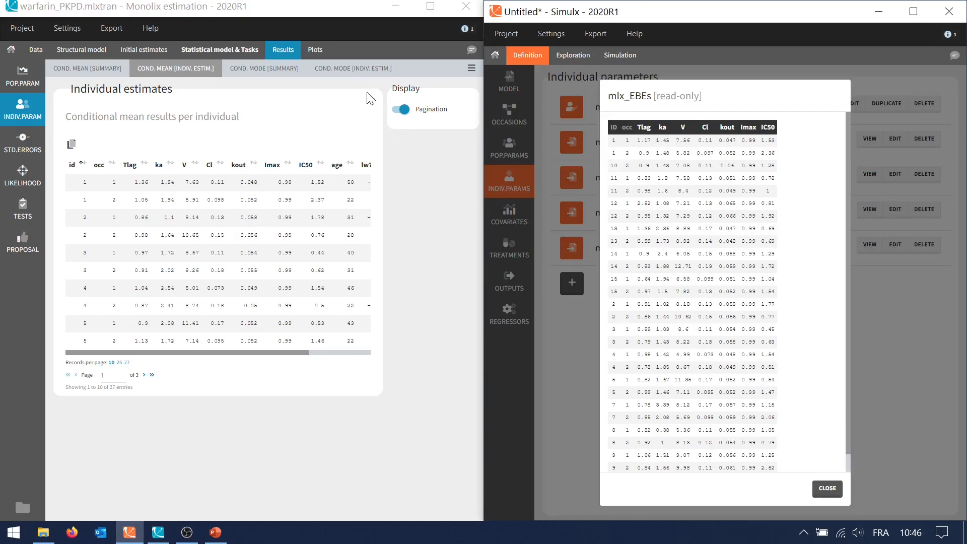
pyautogui.click(355, 77)
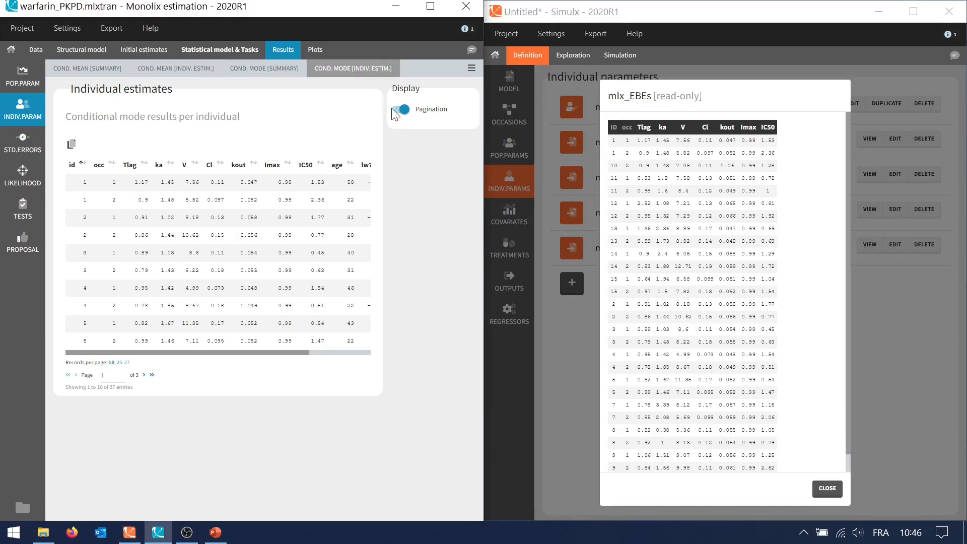
pyautogui.click(755, 215)
pyautogui.click(827, 489)
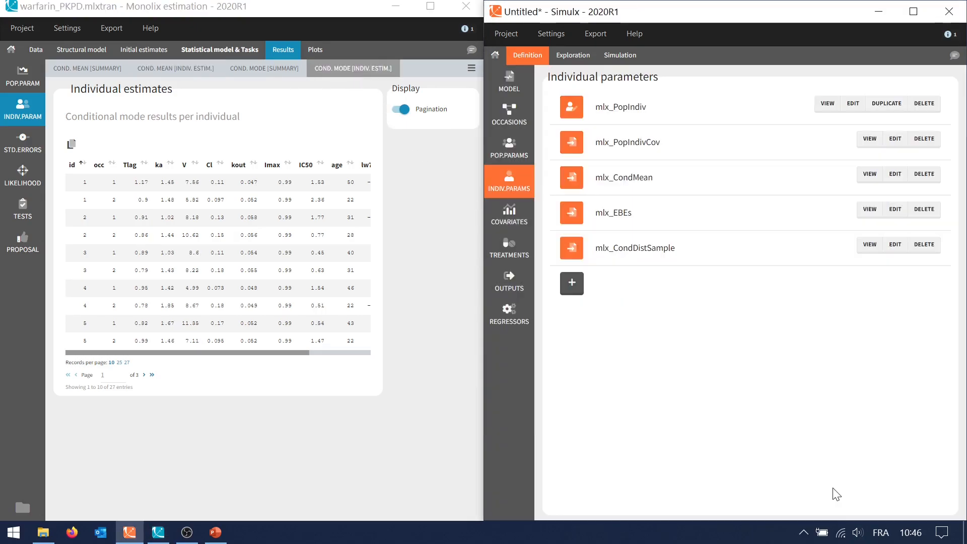
# - Inspect the values of mlx_CondDistSample and display the covariate elements defined in Simulx
pyautogui.click(869, 246)
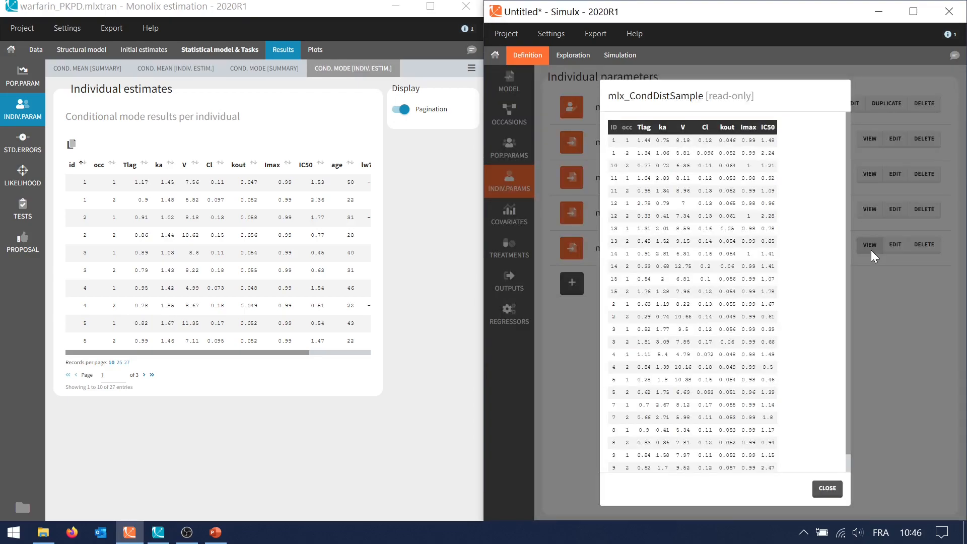
pyautogui.click(824, 484)
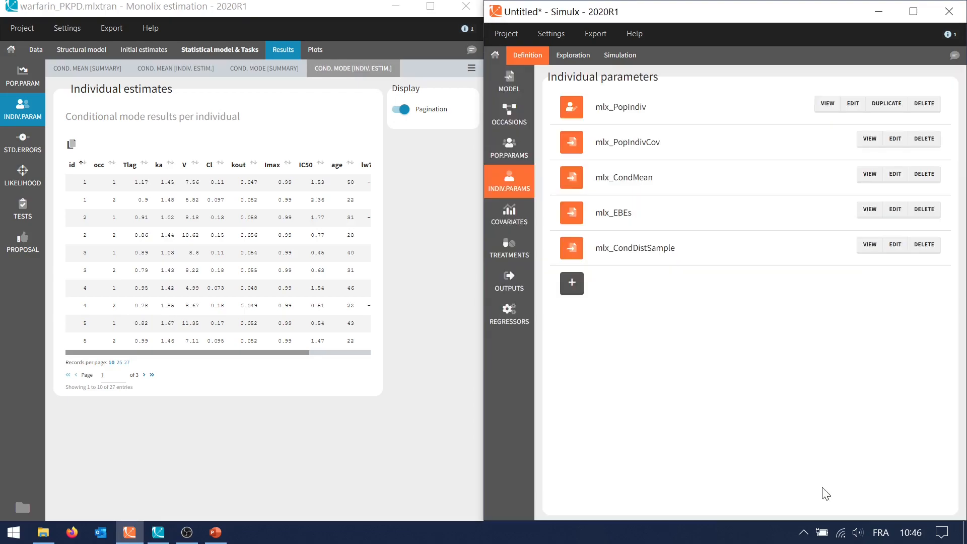
pyautogui.click(510, 227)
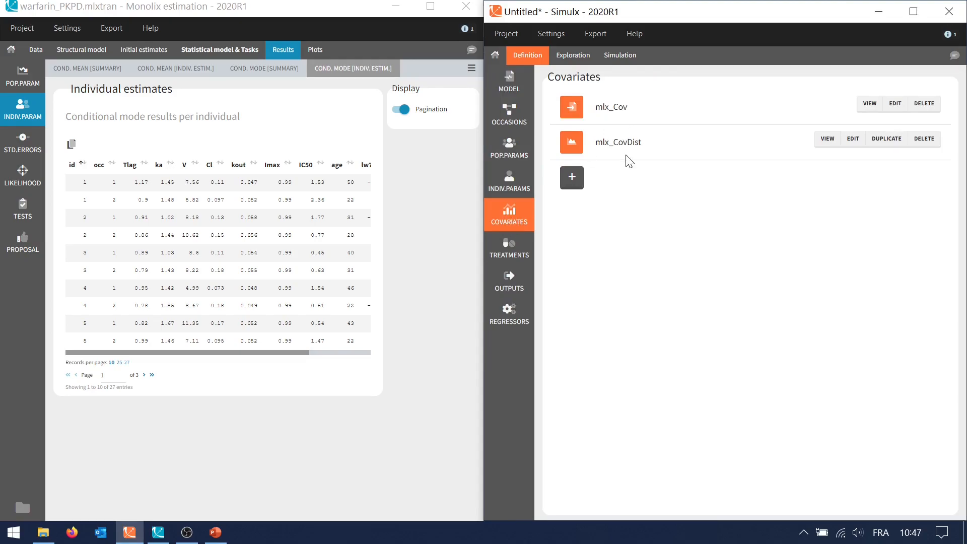
# - Compare the contents of mlx_Cov and mlx_CovDist with the covariates used in the Monolix individual model
pyautogui.click(249, 50)
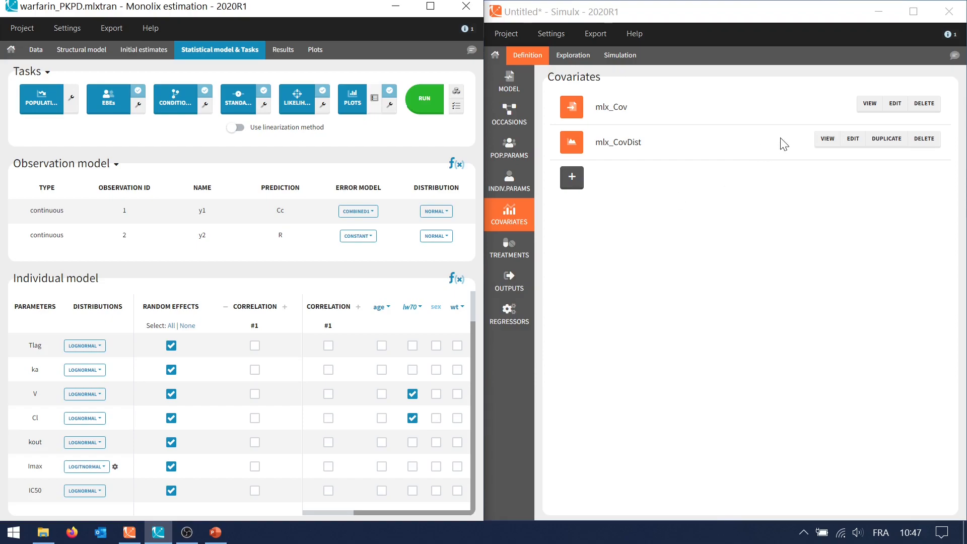
pyautogui.click(867, 104)
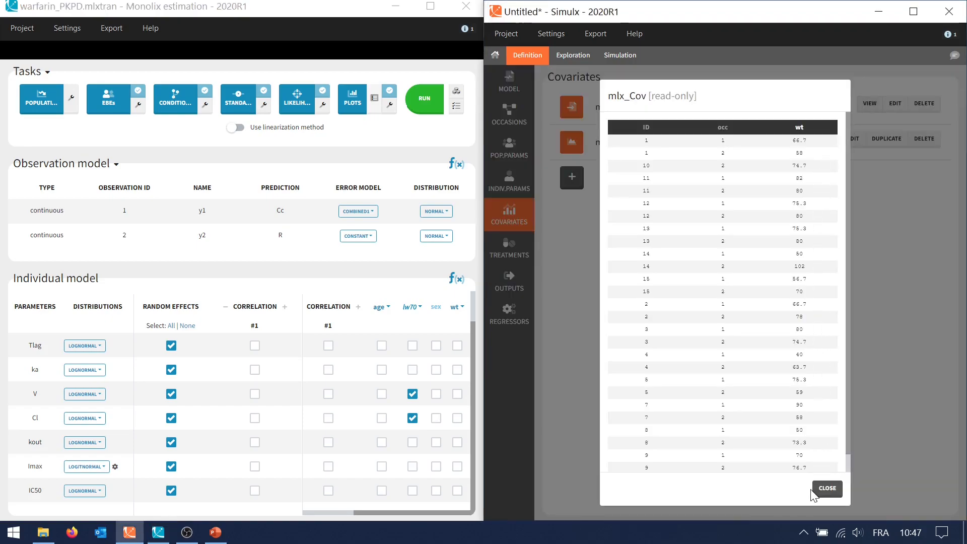
pyautogui.click(826, 488)
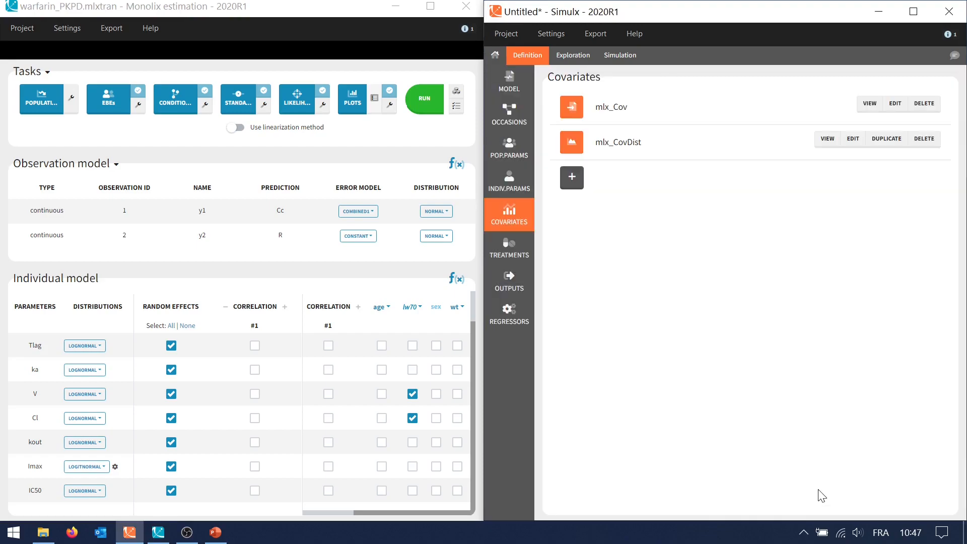
pyautogui.click(822, 143)
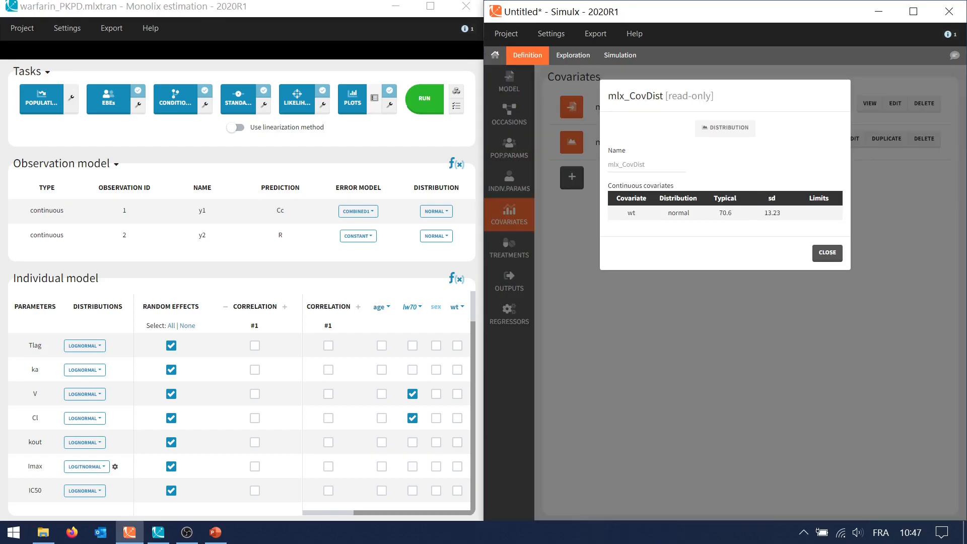
pyautogui.click(820, 253)
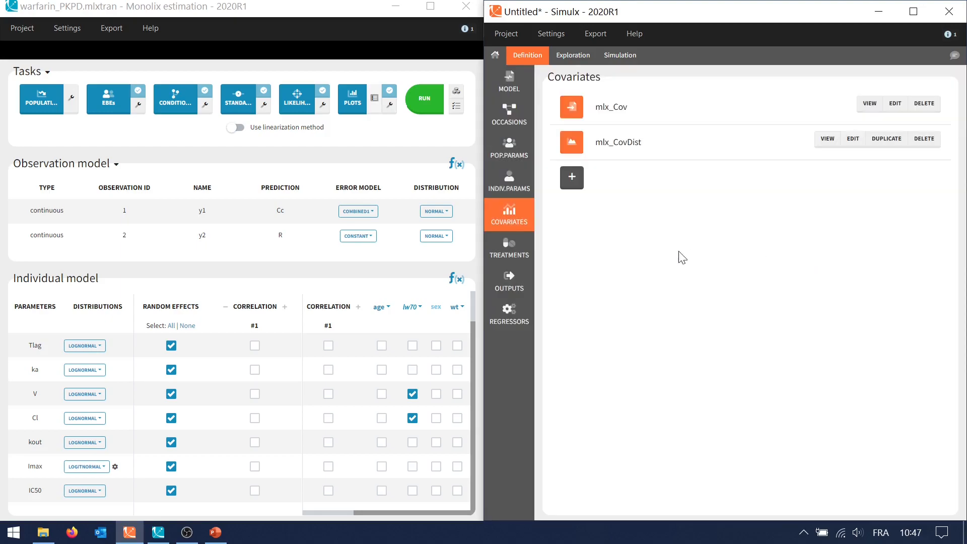
# - Display the treatment elements defined in Simulx and inspect the contents of mlx_Adm1
pyautogui.click(526, 260)
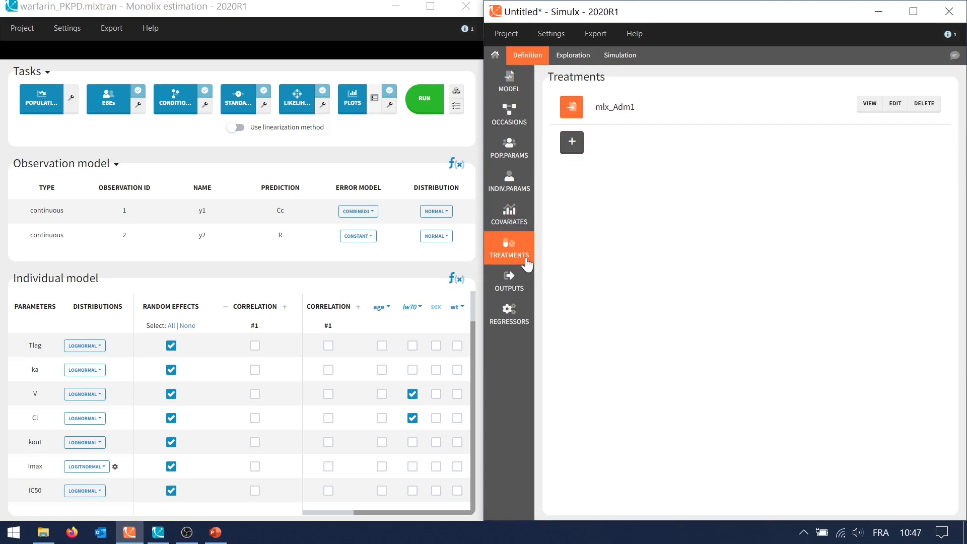
pyautogui.click(870, 103)
pyautogui.click(828, 490)
# - Display the output elements defined in Simulx and inspect the time grids of mlx_y1 and mlx_Cc
pyautogui.click(499, 291)
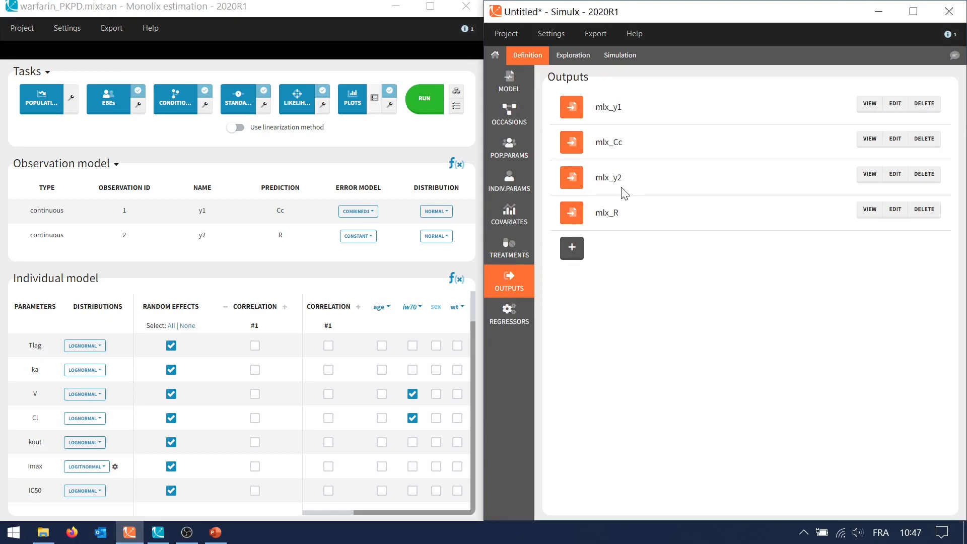
pyautogui.click(869, 103)
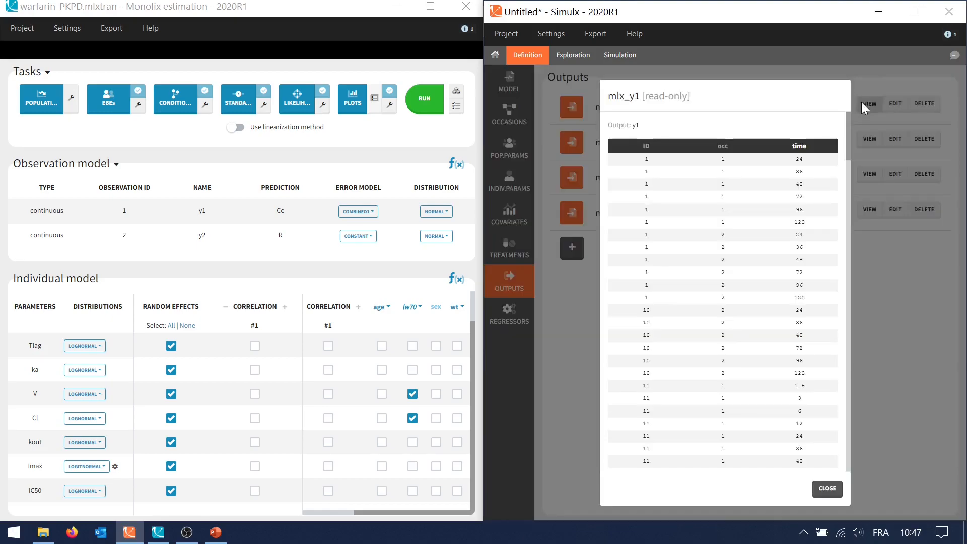
pyautogui.click(826, 489)
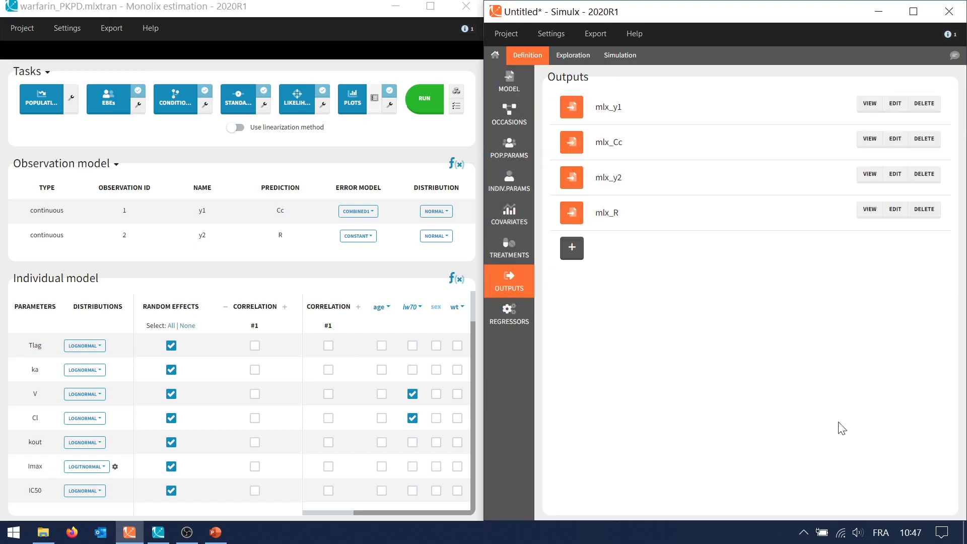
pyautogui.click(870, 141)
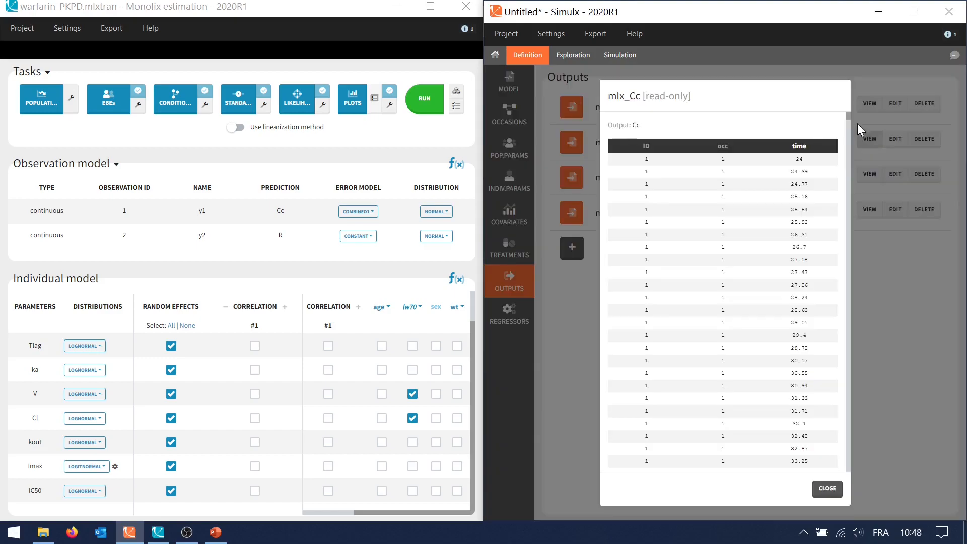
pyautogui.moveTo(846, 118); pyautogui.dragTo(848, 142)
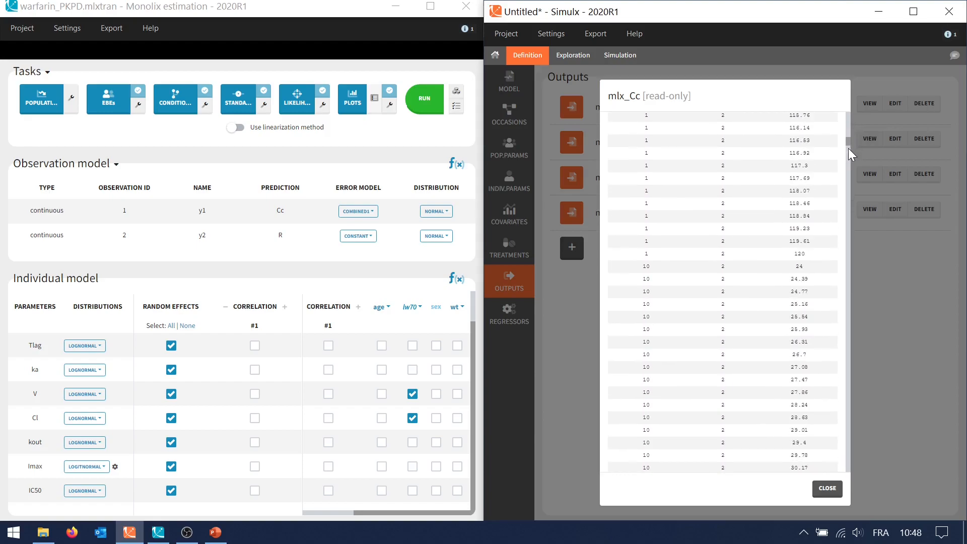
pyautogui.click(826, 489)
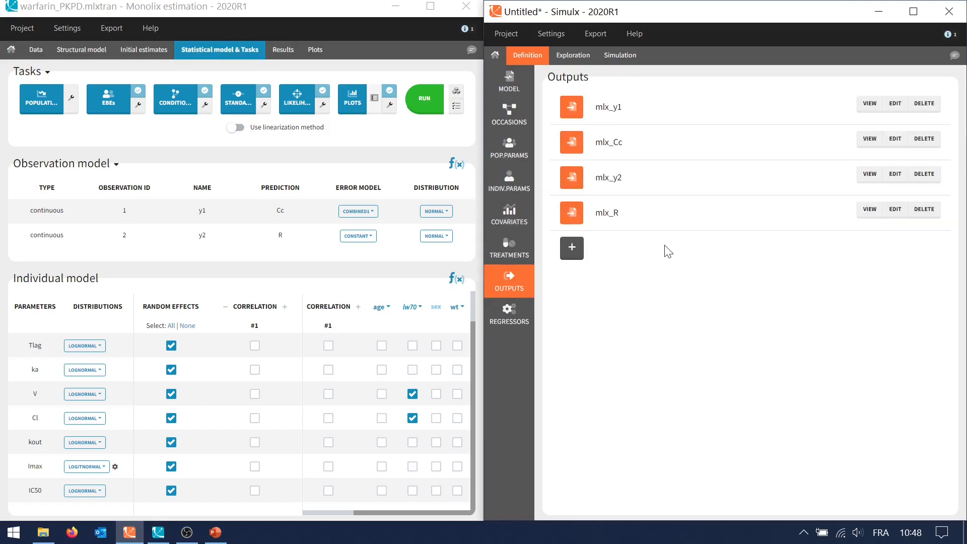
# - Compare the values of the regressor element mlx_Reg with the BLPD regressor column in the Monolix data set
pyautogui.click(35, 49)
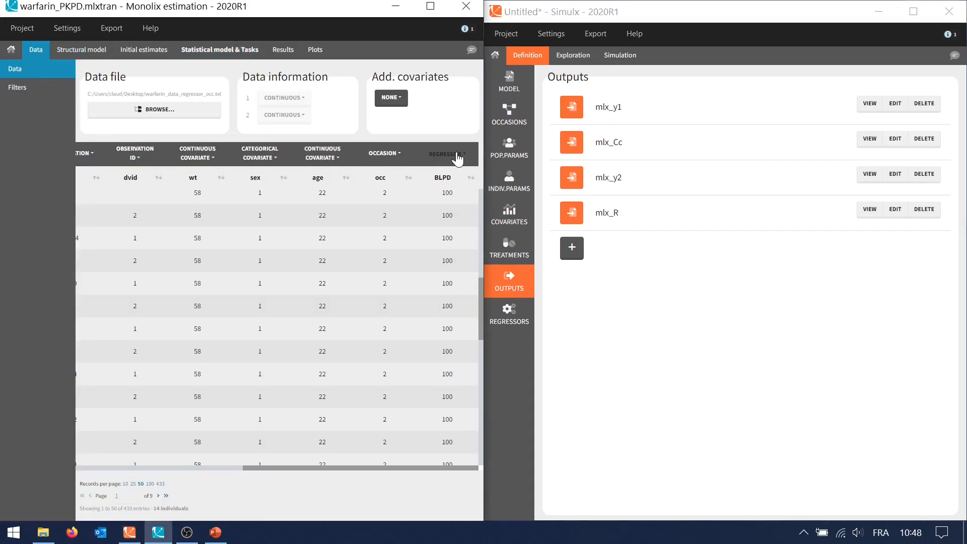
pyautogui.click(511, 314)
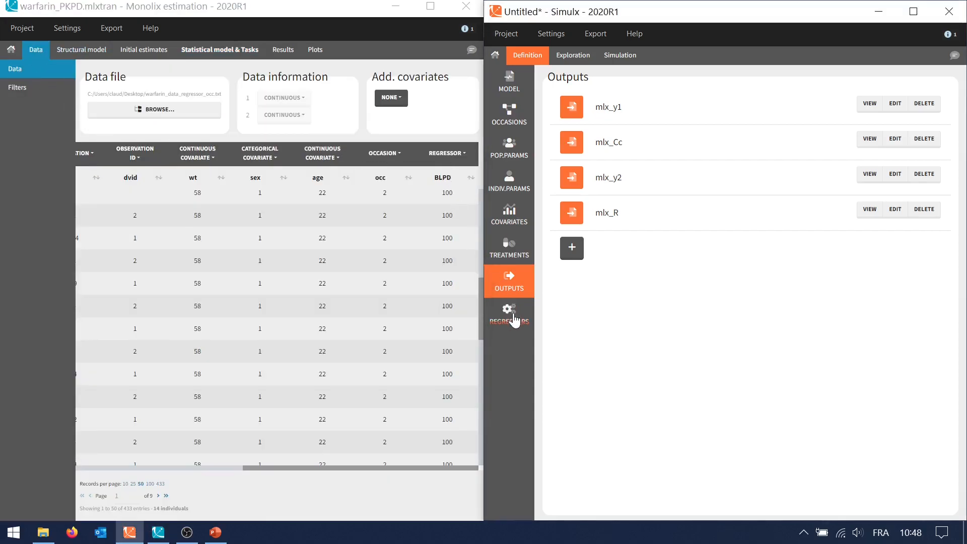
pyautogui.click(869, 104)
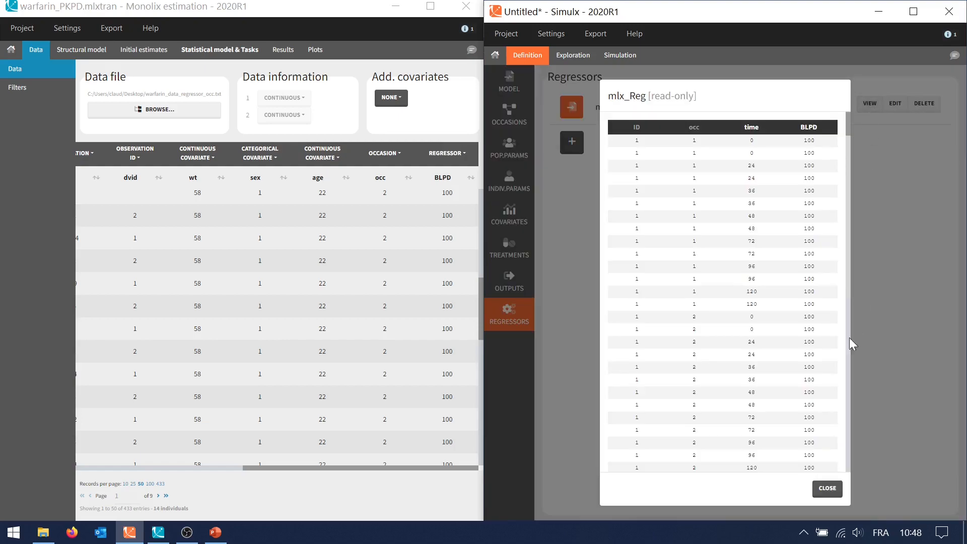
pyautogui.click(820, 486)
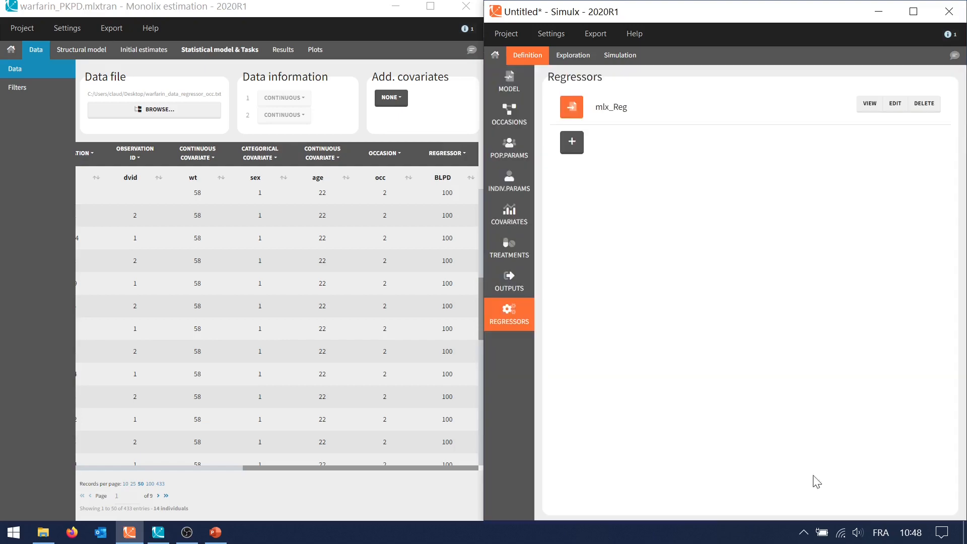
# - Review the parameter elements available for the simulation scenario and save the Simulx project as warfarin_PKPD_sim on the Desktop
pyautogui.click(616, 63)
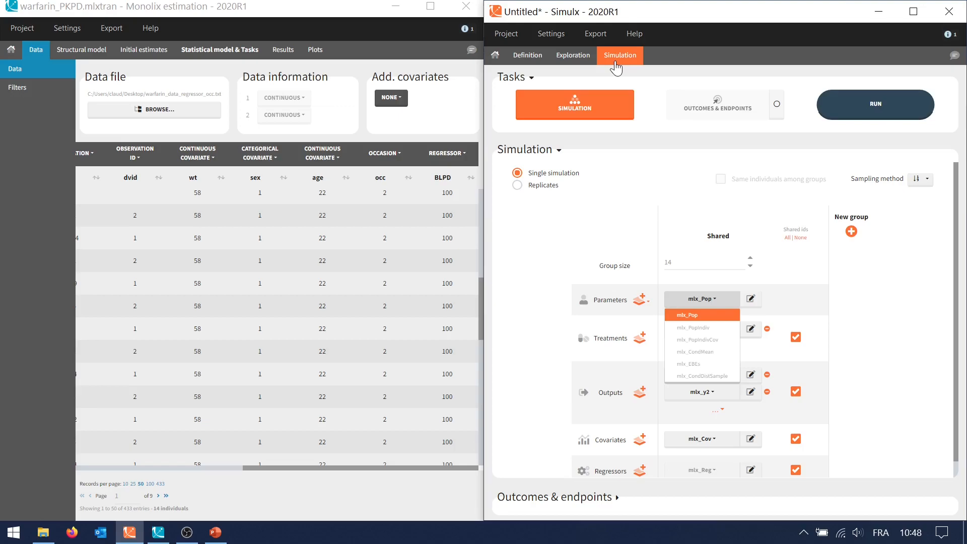
pyautogui.click(911, 272)
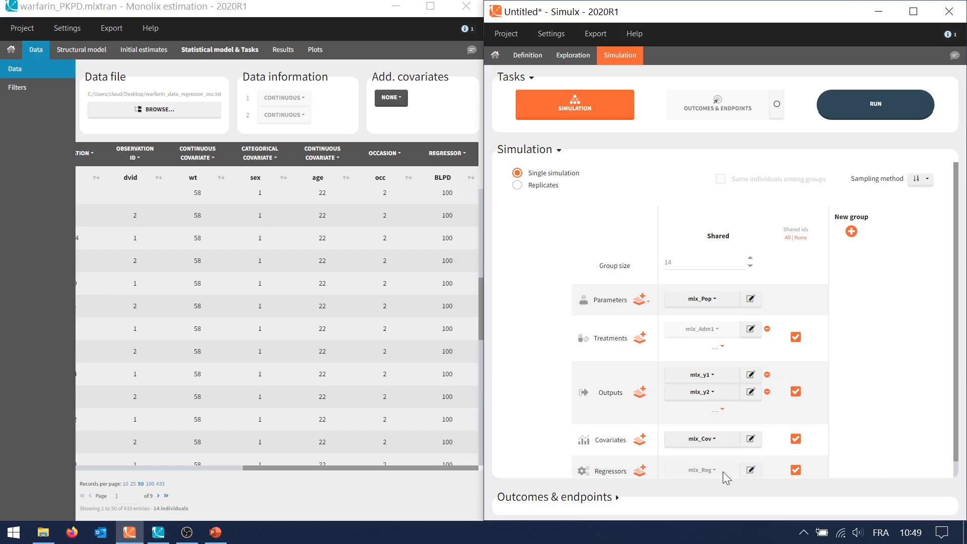
pyautogui.click(505, 33)
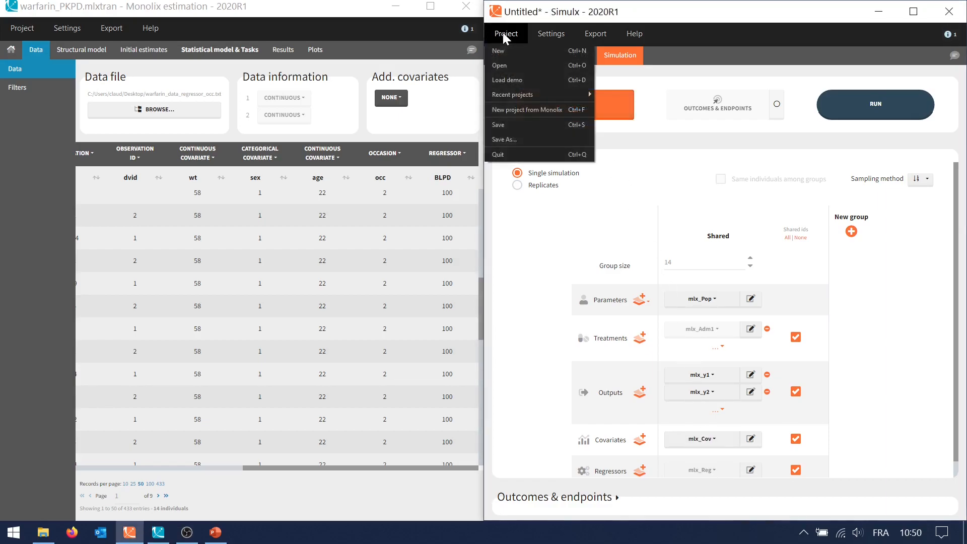
pyautogui.click(505, 124)
pyautogui.click(739, 310)
pyautogui.write('warfarin_PKPD_sim')
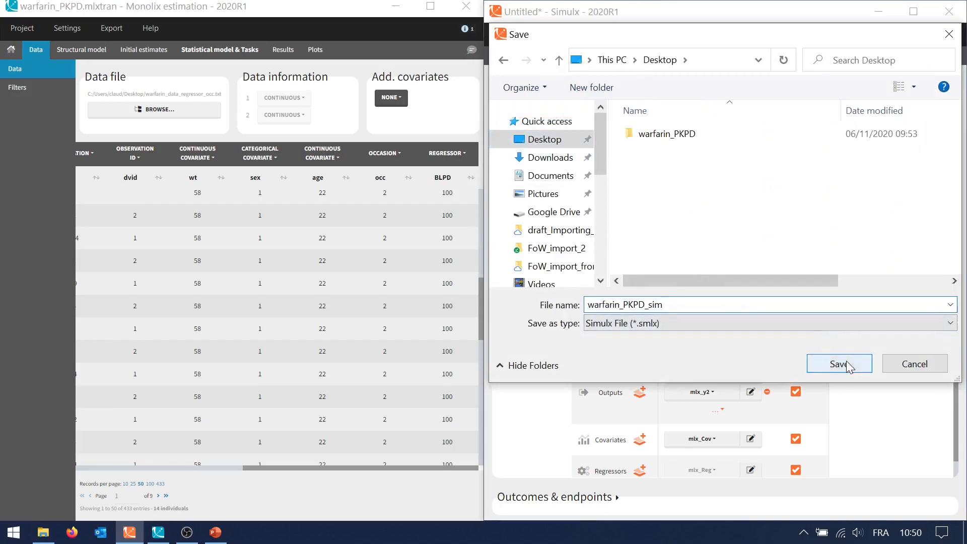
pyautogui.click(845, 361)
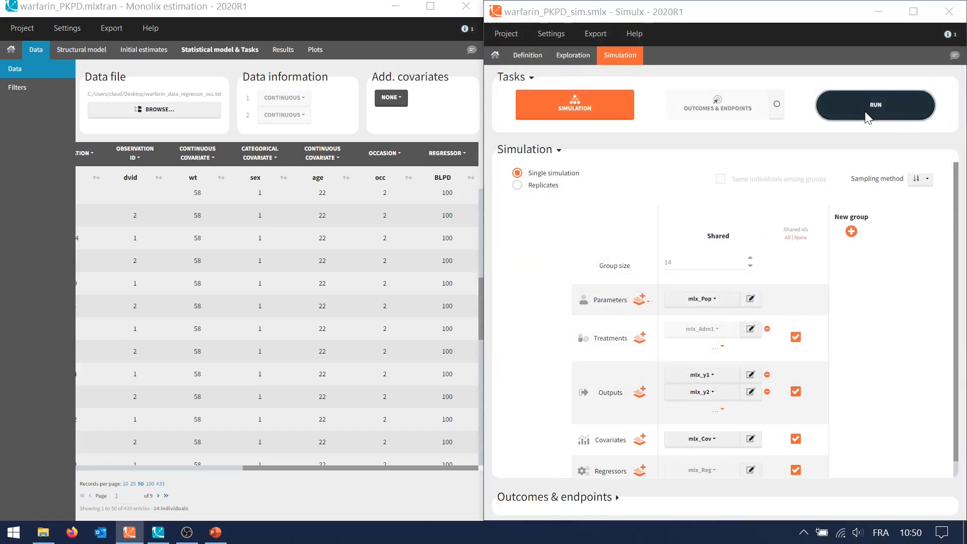
# - Run the simulation and compare the y1 individual output plot, with its settings hidden, with the observed y1 data plot in Monolix
pyautogui.click(866, 118)
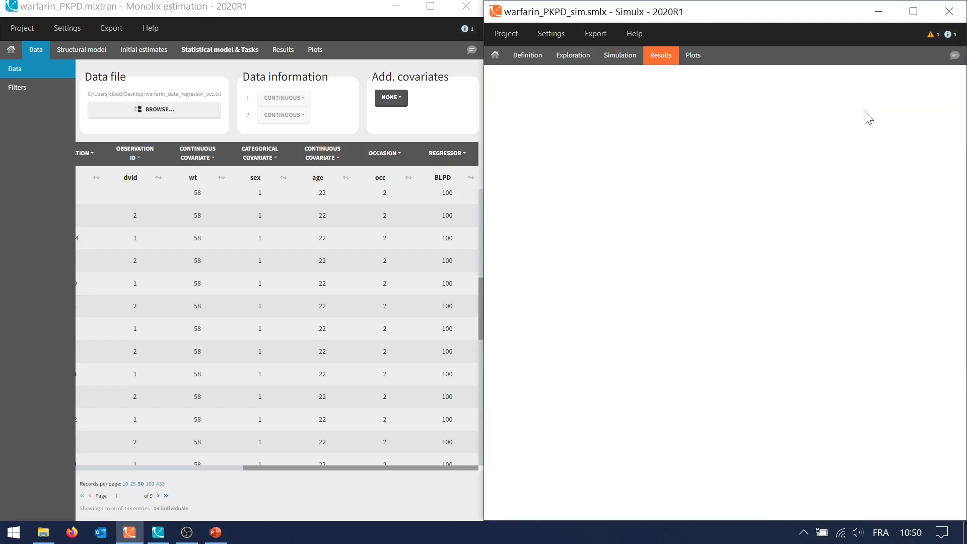
pyautogui.click(693, 55)
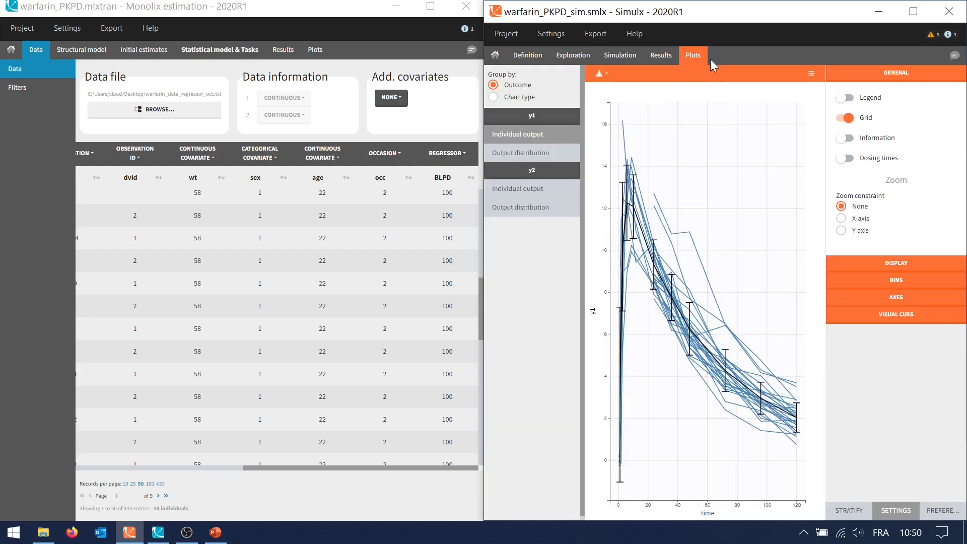
pyautogui.click(811, 73)
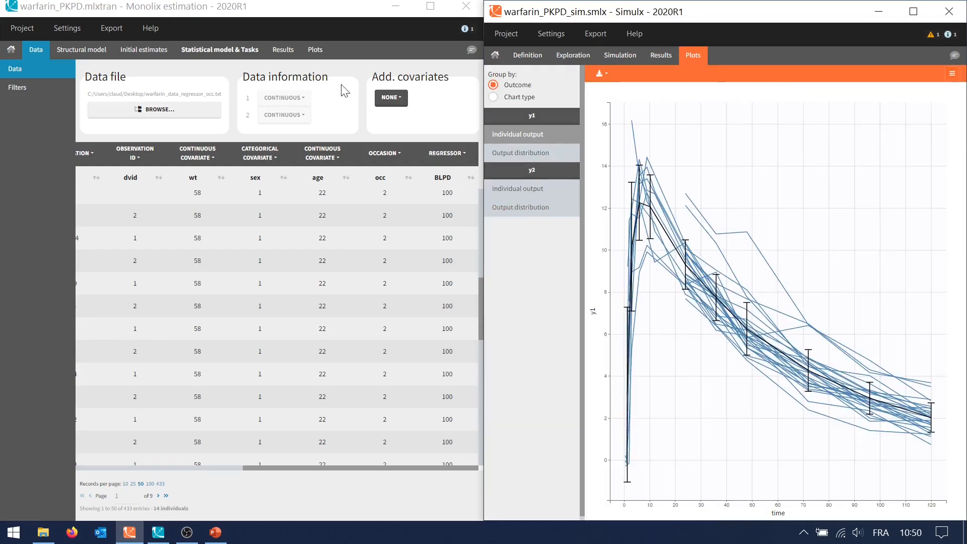
pyautogui.click(315, 50)
pyautogui.click(330, 68)
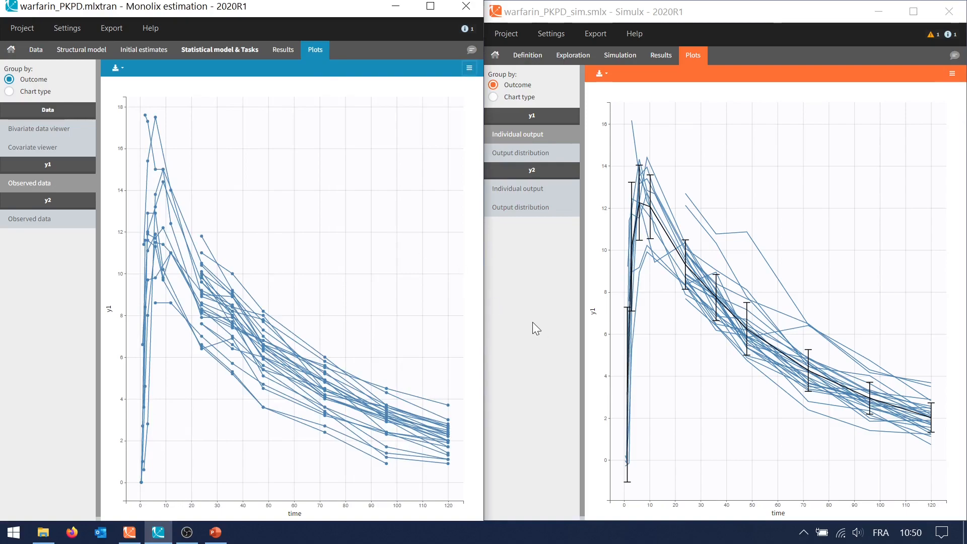
# - Minimize both applications and place the warfarin_PKPD_sim project file and folder beneath the matching warfarin_PKPD items on the desktop
pyautogui.click(395, 8)
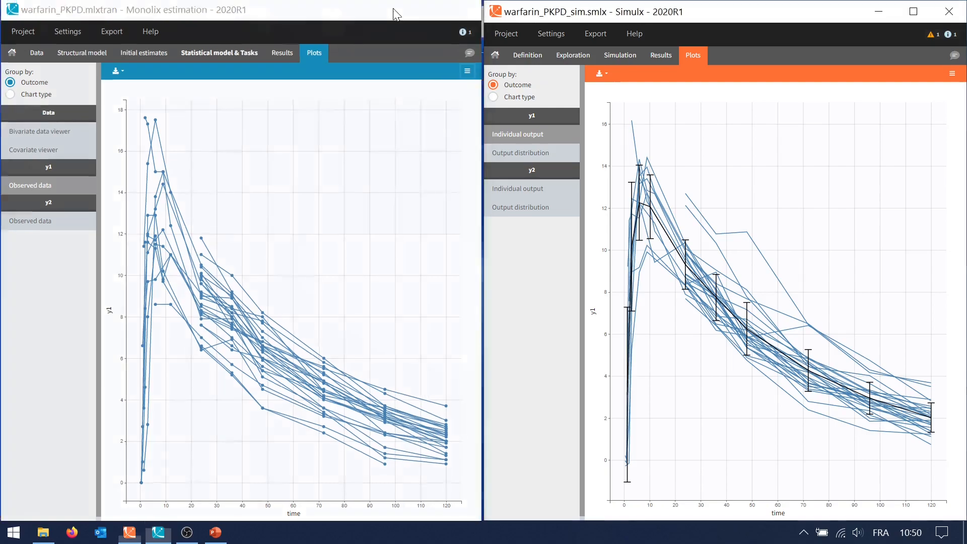
pyautogui.click(876, 12)
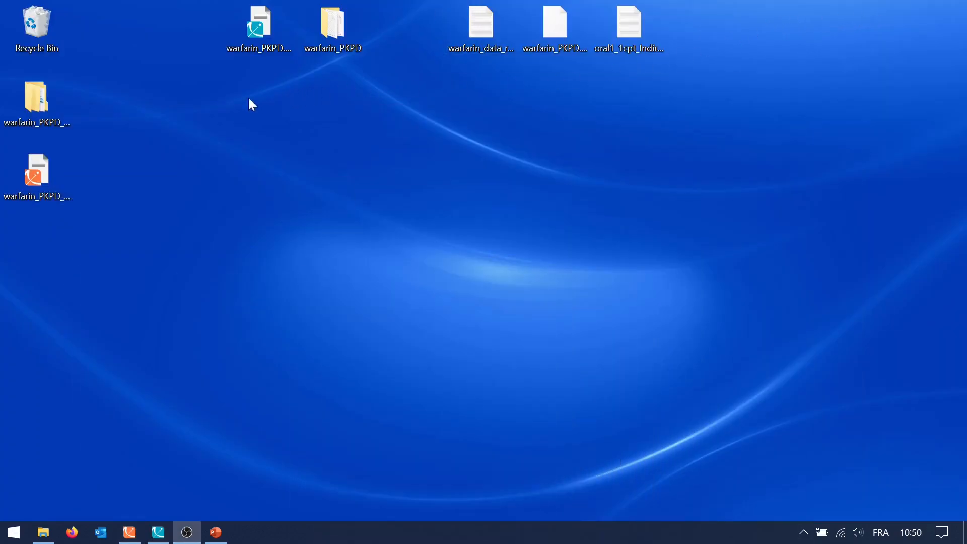
pyautogui.moveTo(54, 101); pyautogui.dragTo(348, 98)
pyautogui.moveTo(44, 197); pyautogui.dragTo(270, 113)
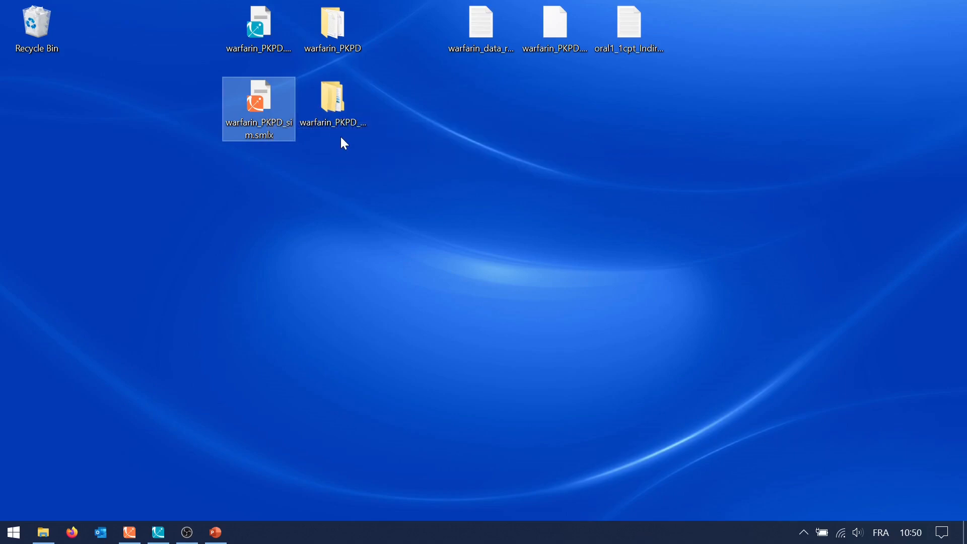
pyautogui.click(351, 121)
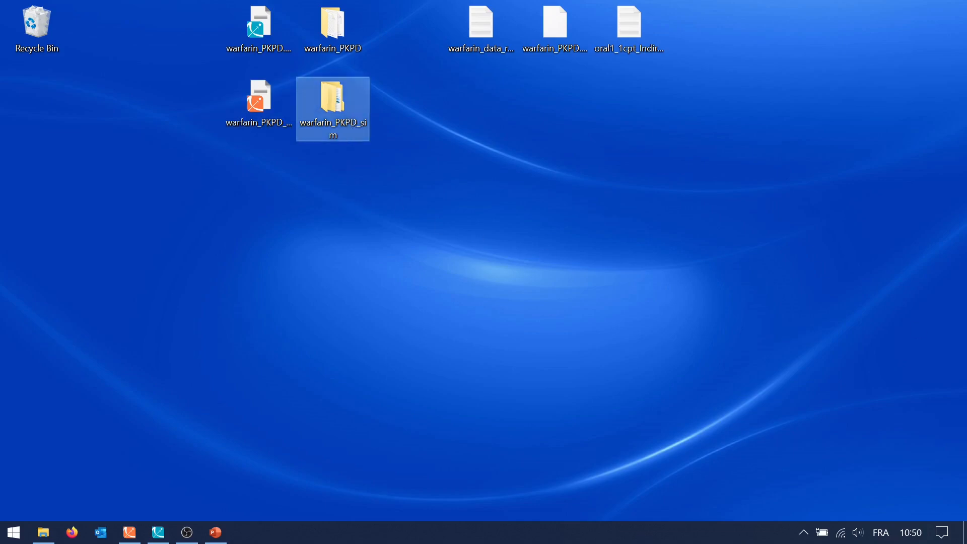
pyautogui.hotkey('alt', 'Tab')
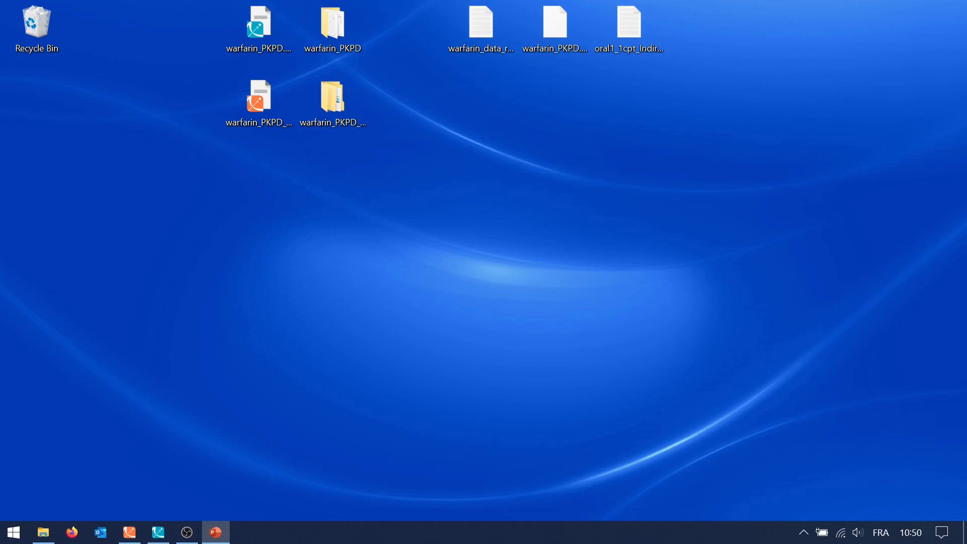